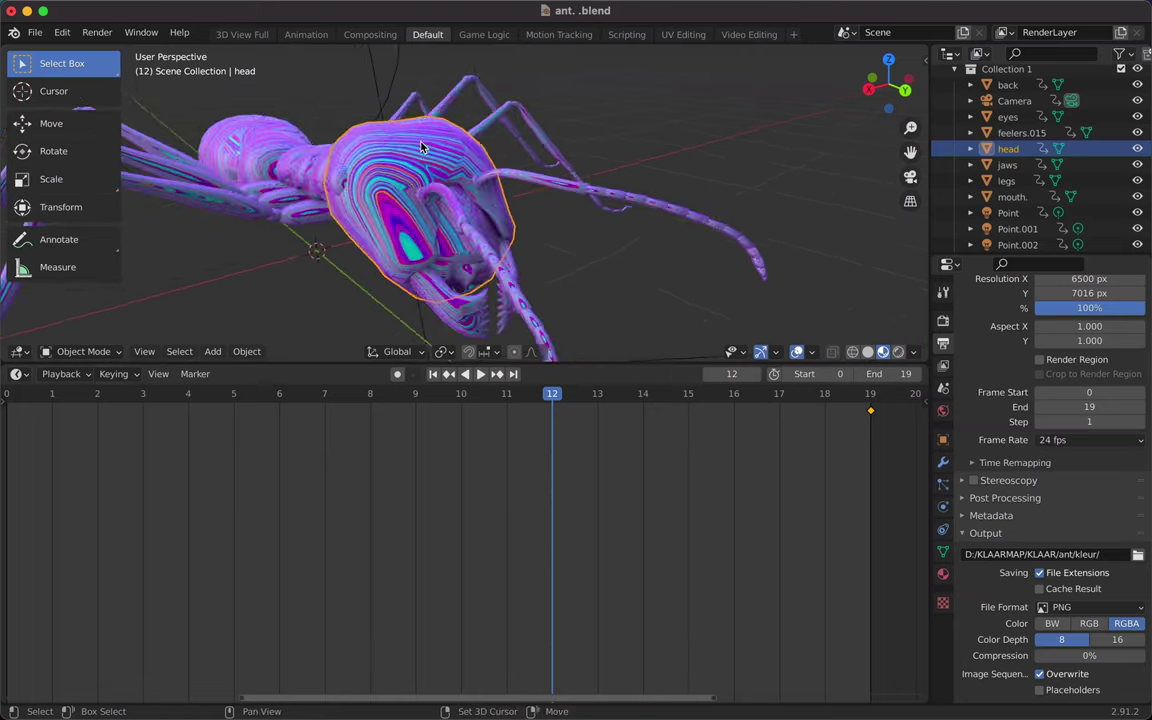
Show the Shader Editor, move the first ColorRamp stop to 0 and add more stops
click(17, 373)
click(55, 507)
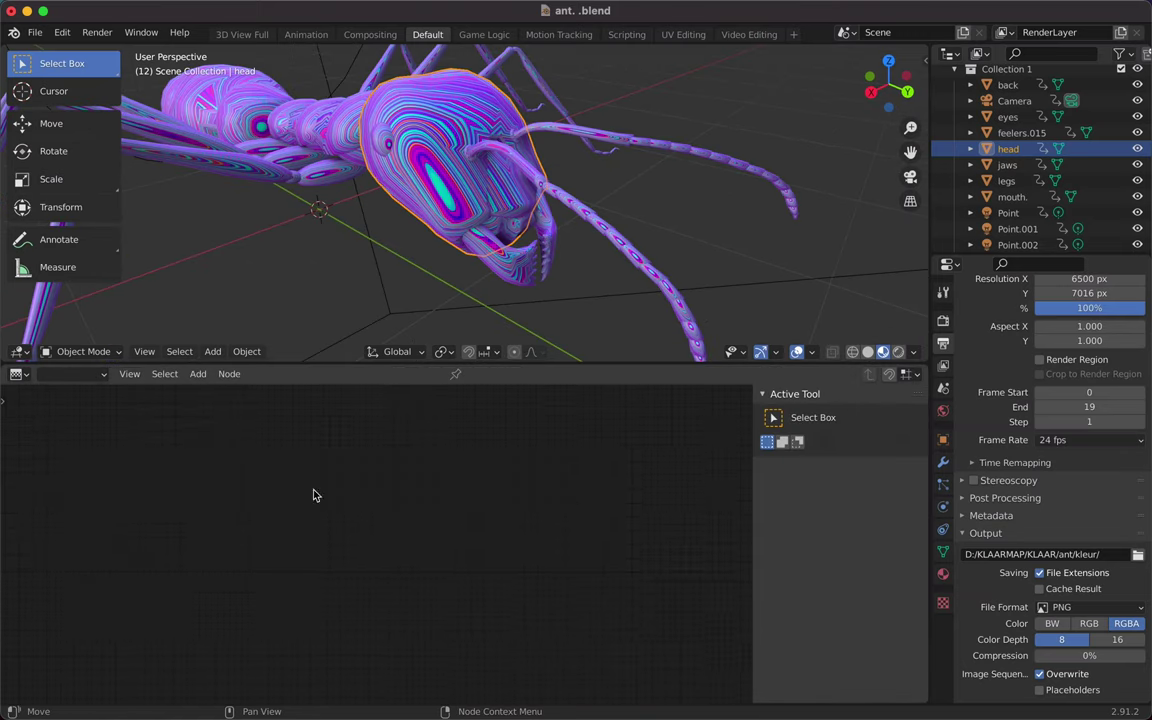
click(17, 373)
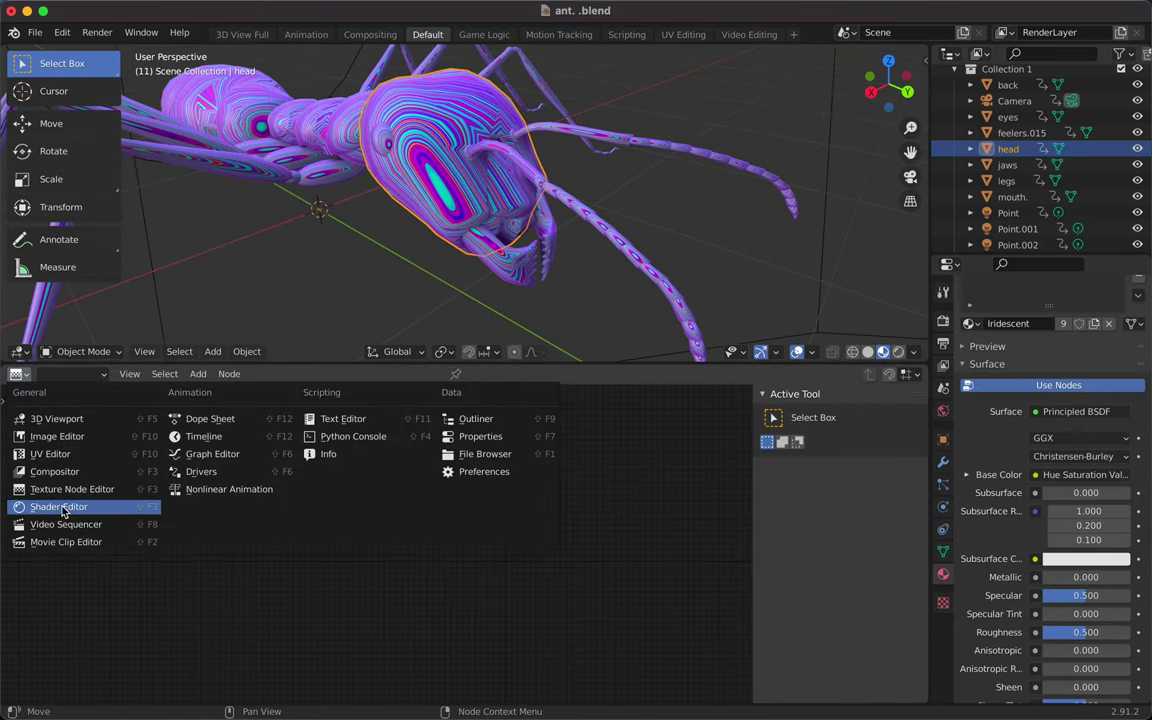
click(55, 507)
drag(366, 482, 340, 482)
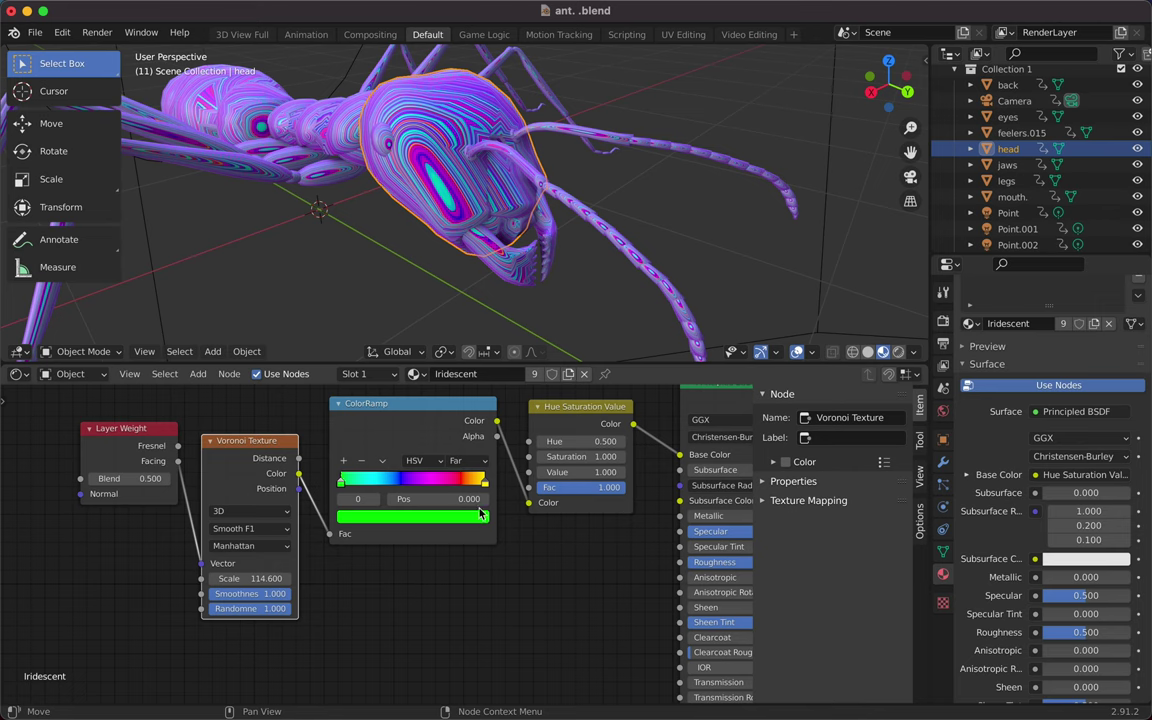
click(344, 461)
click(344, 461)
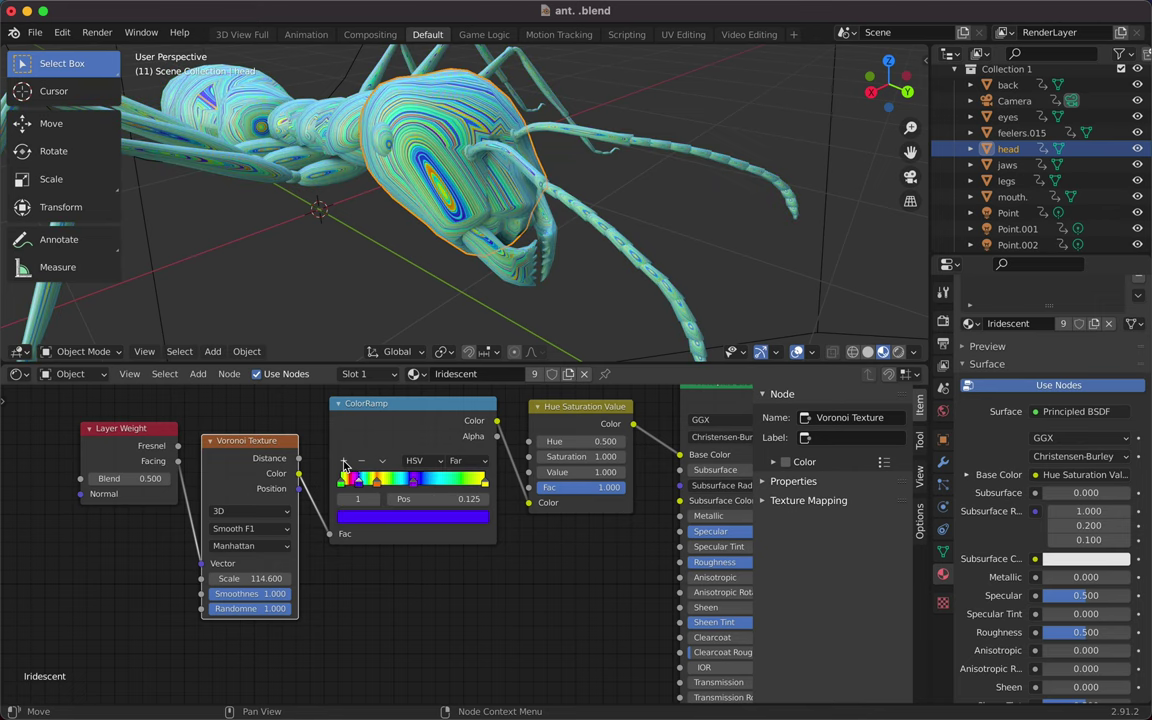
Set the Voronoi Texture to Smooth F1 with Minkowski distance
click(266, 537)
click(262, 597)
click(250, 497)
click(250, 497)
click(240, 480)
click(250, 545)
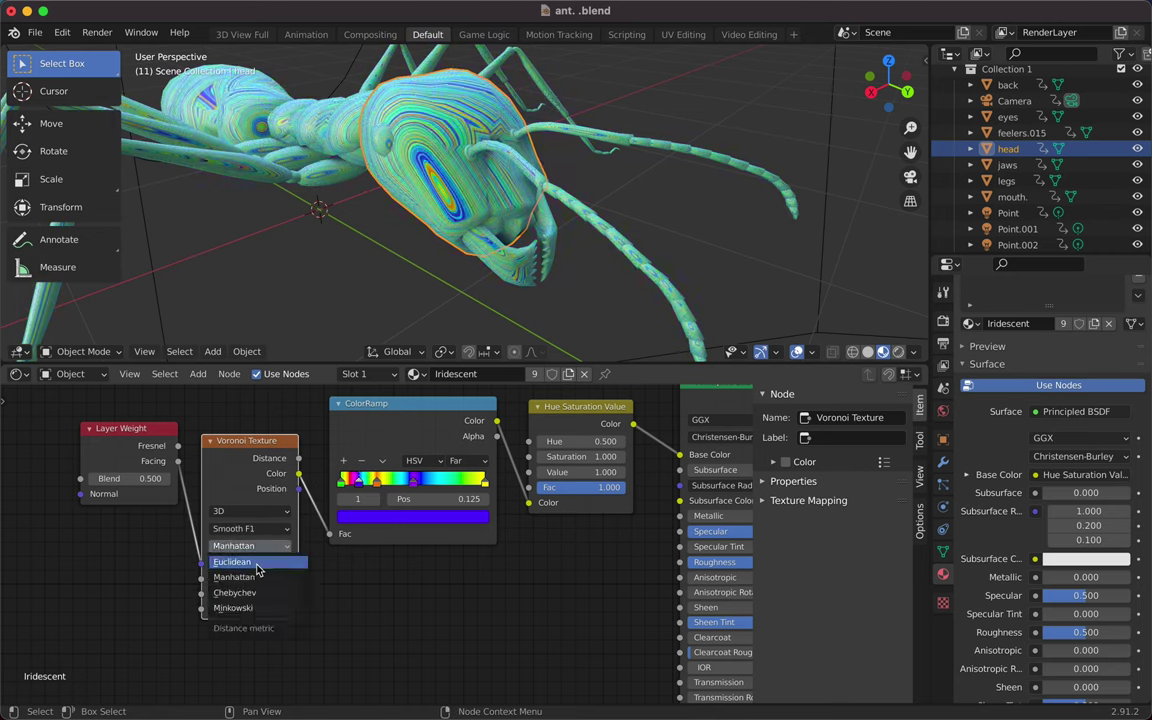
click(250, 545)
click(250, 608)
Set the Minkowski exponent to 1.4, Voronoi randomness to 1.000 and Layer Weight blend to 0.9
click(250, 545)
click(251, 607)
drag(251, 607, 233, 614)
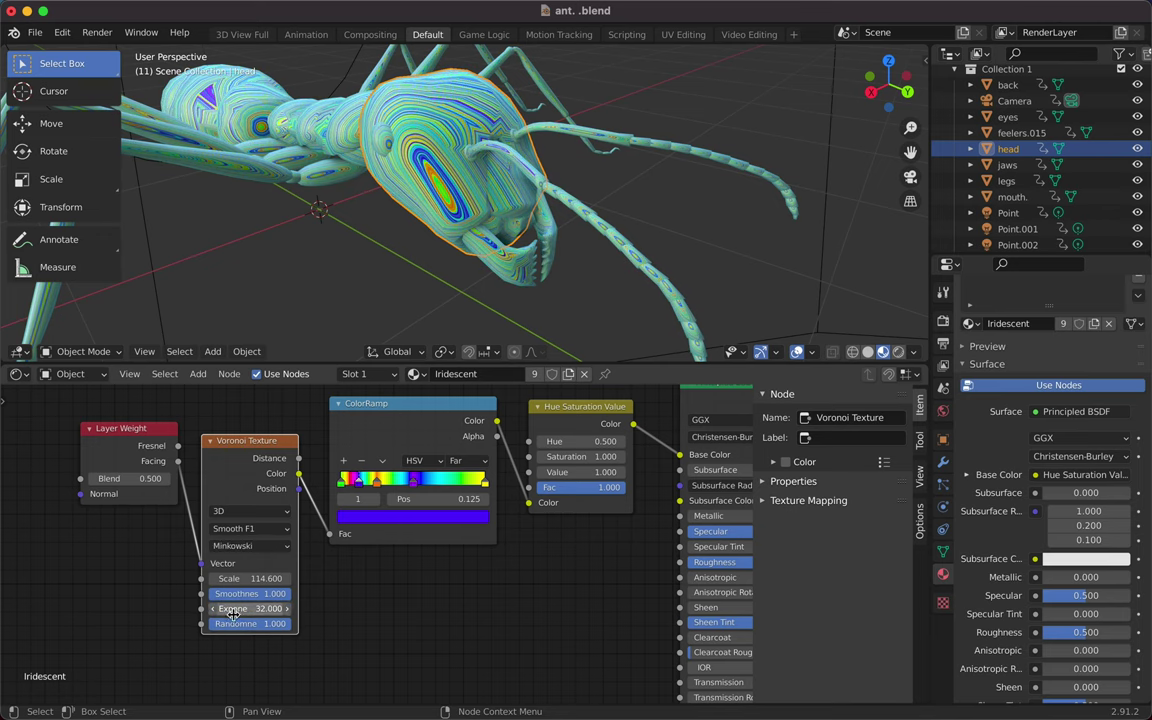
mouse_move(235, 623)
mouse_down()
mouse_move(290, 623)
mouse_move(212, 608)
mouse_move(270, 608)
mouse_up()
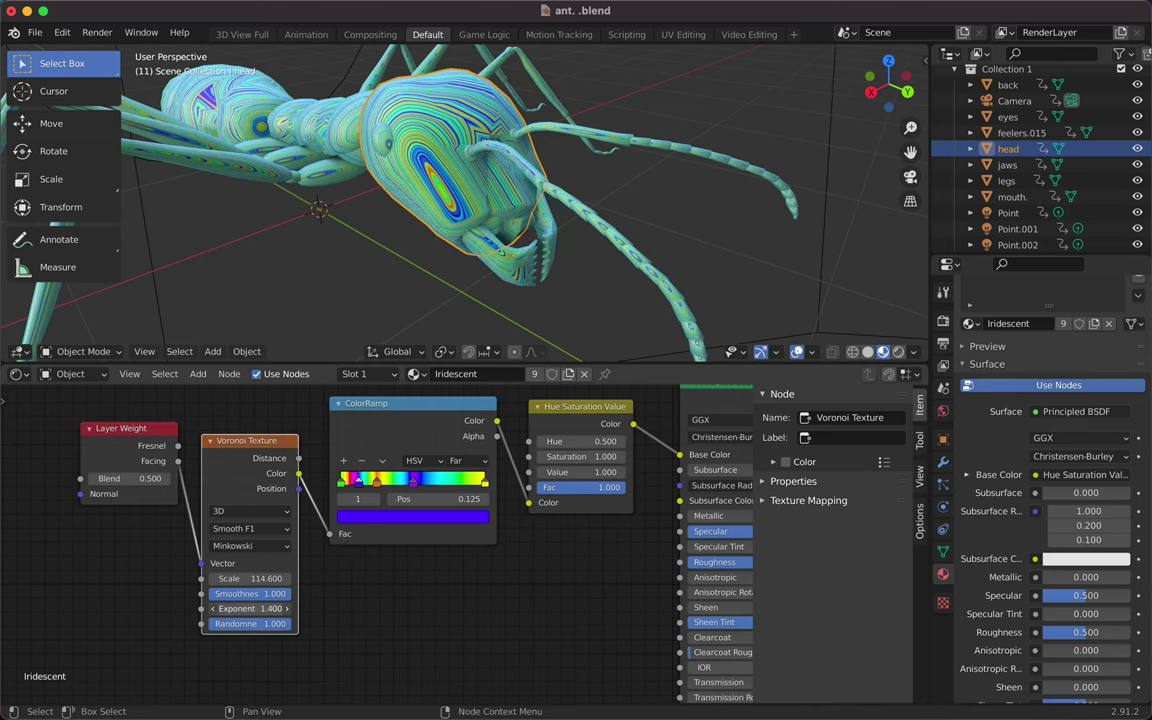
mouse_move(166, 484)
mouse_down()
mouse_move(136, 484)
mouse_move(256, 484)
mouse_up()
Preview a pink hue on the Hue Saturation Value node, then restore hue to 0.500
scroll(340, 305, up, 5)
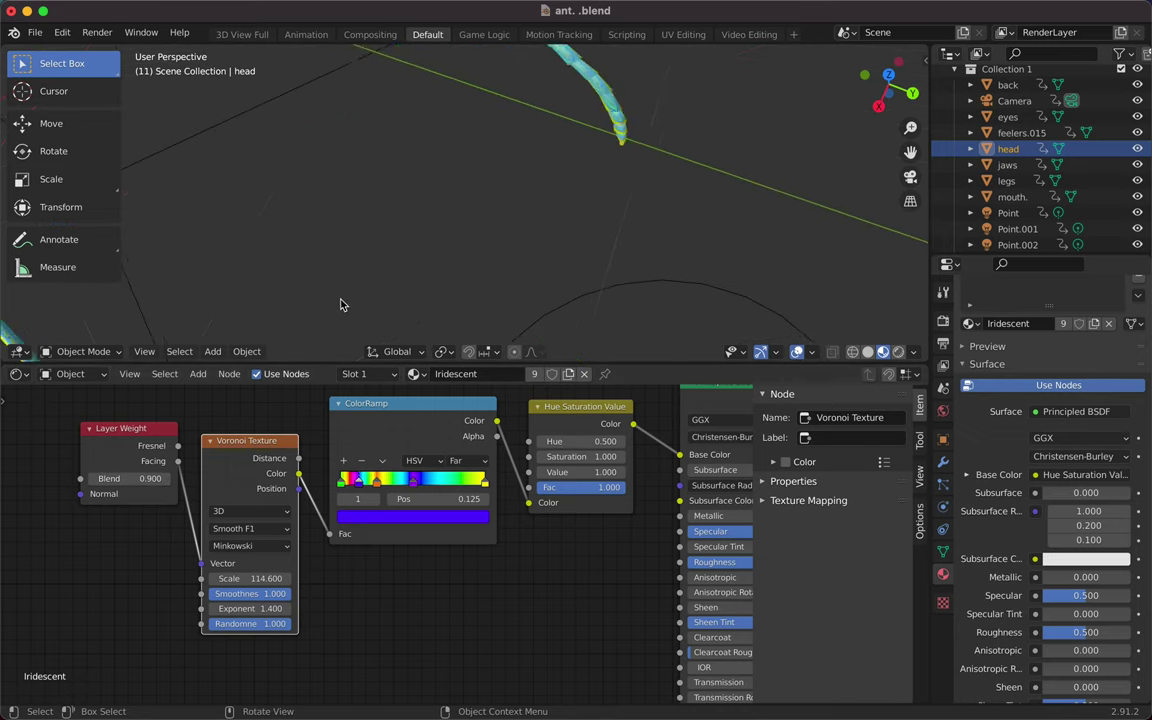
scroll(340, 305, down, 5)
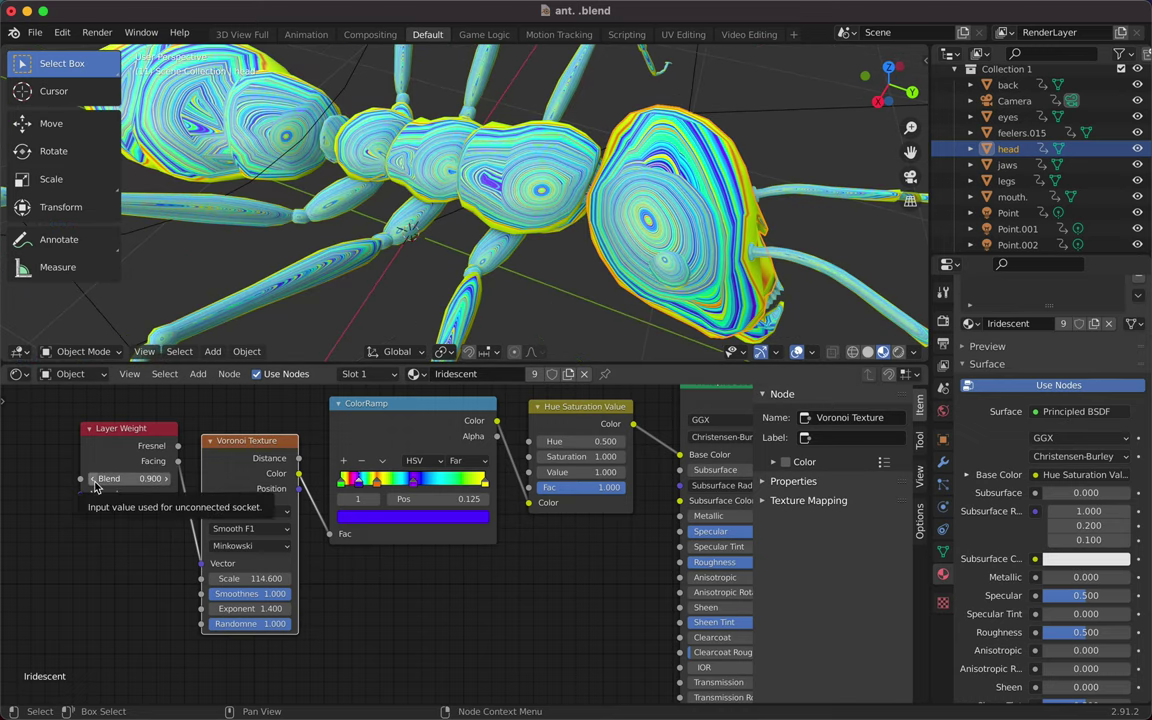
drag(580, 441, 540, 441)
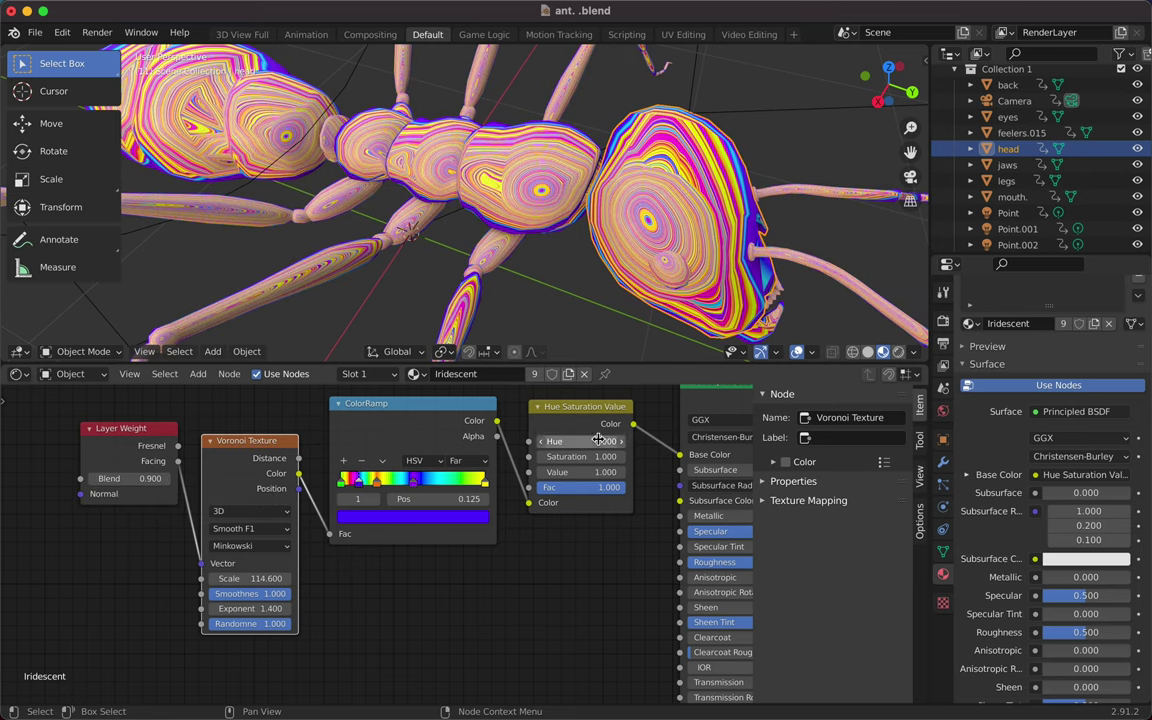
text(0.5)
key(Return)
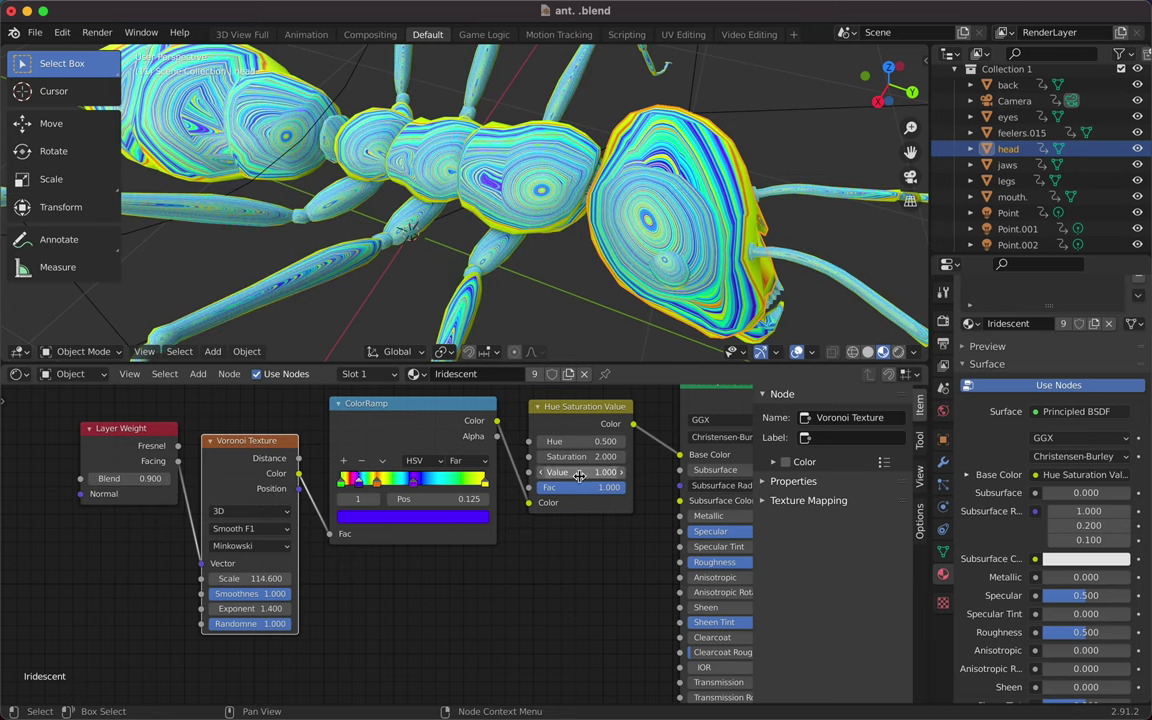
Bring the Principled BSDF node into view and raise its Metallic value
scroll(748, 510, right, 5)
scroll(748, 510, right, 5)
mouse_move(612, 474)
mouse_down()
mouse_move(580, 462)
mouse_move(613, 475)
mouse_up()
drag(430, 574, 505, 577)
Set Metallic 1.0, adjust specular and roughness, Sheen 0.782, max clearcoat roughness, IOR 0
click(505, 576)
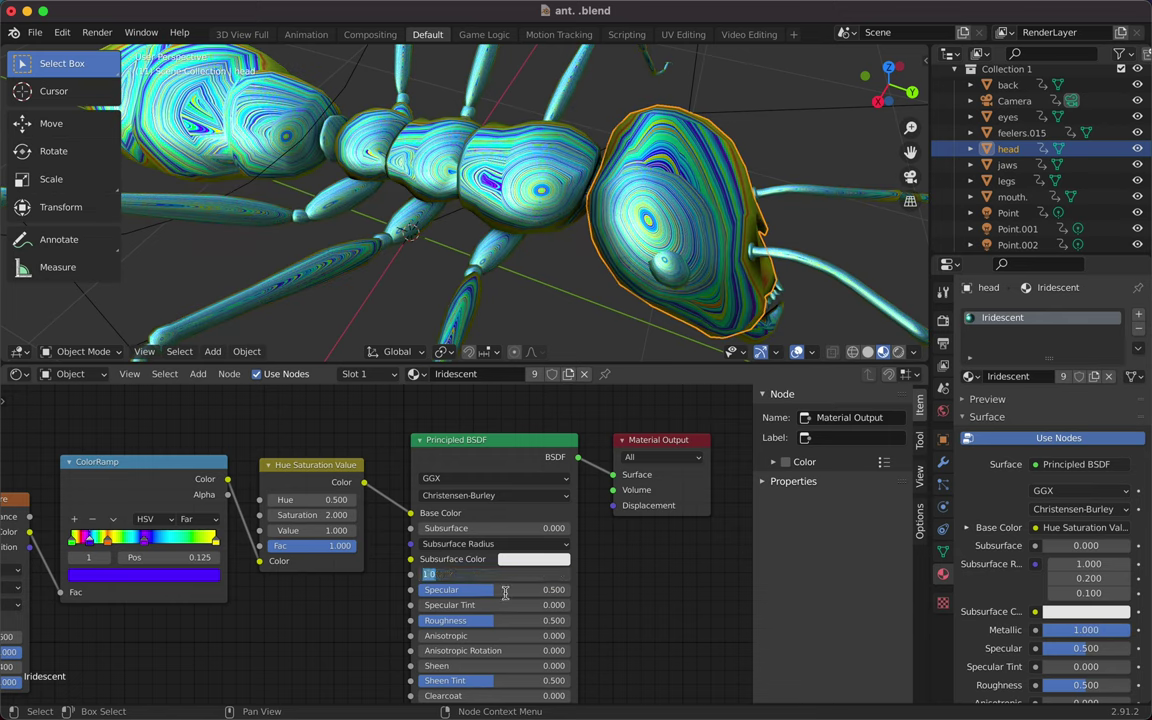
mouse_move(572, 596)
mouse_down()
mouse_move(438, 593)
mouse_move(575, 605)
mouse_up()
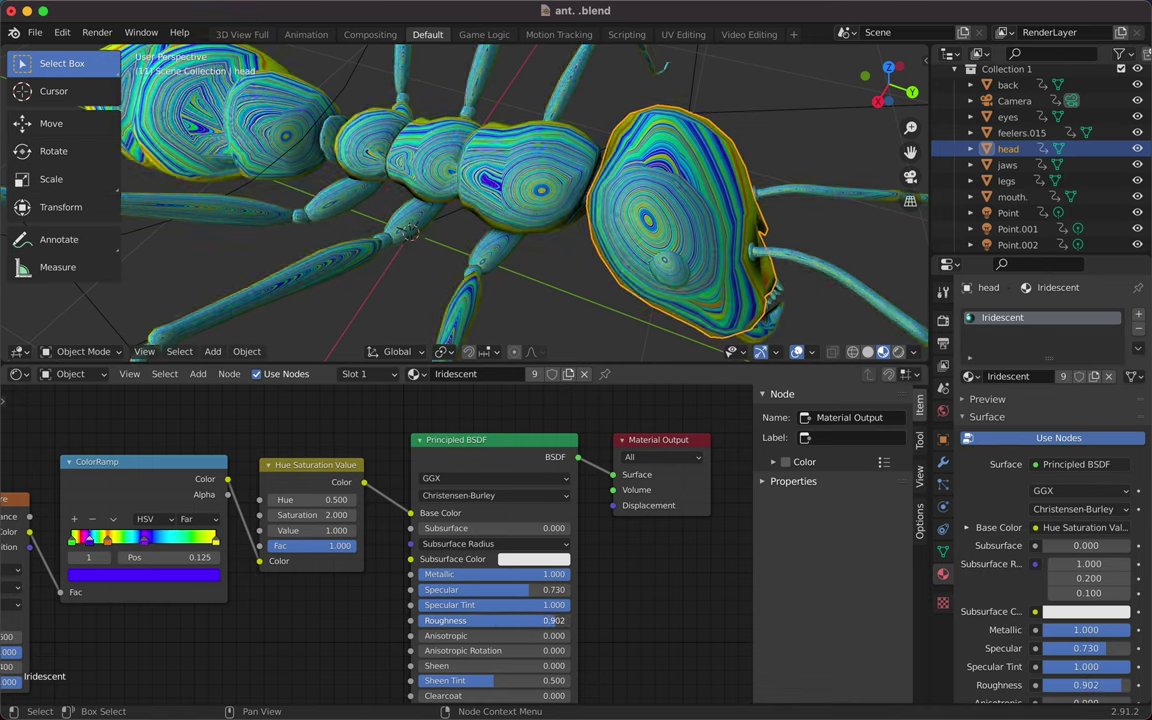
mouse_move(492, 620)
mouse_down()
mouse_move(420, 620)
mouse_move(469, 622)
mouse_up()
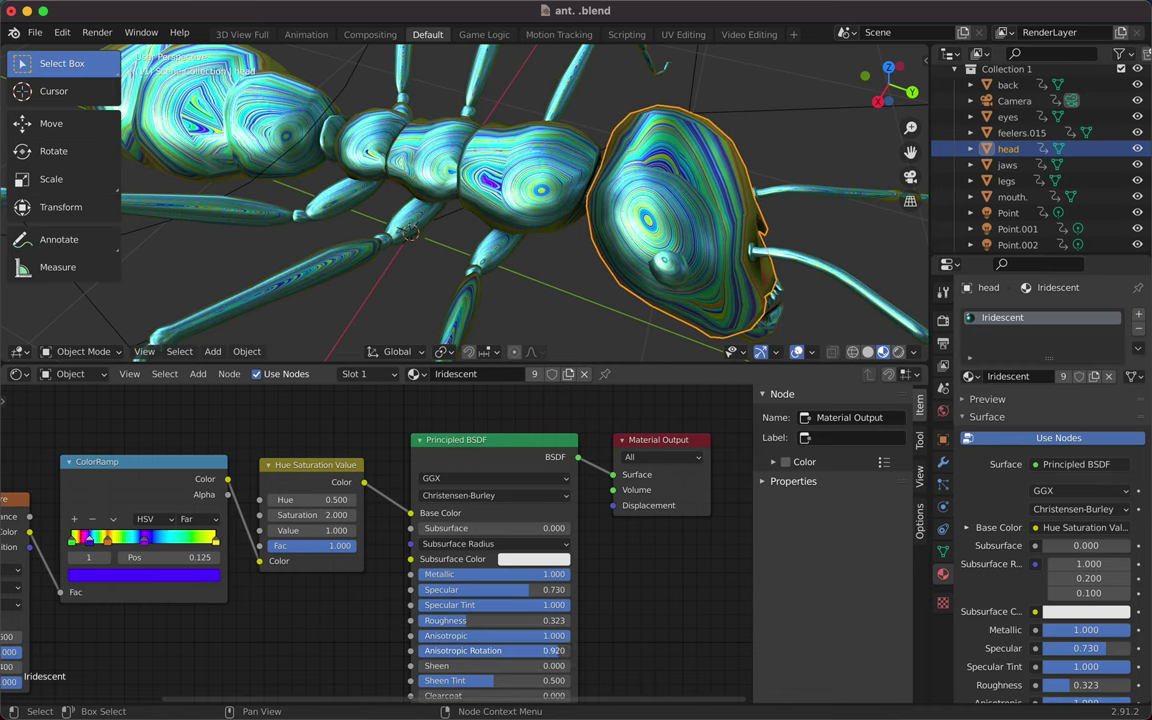
scroll(480, 600, down, 5)
drag(450, 543, 554, 543)
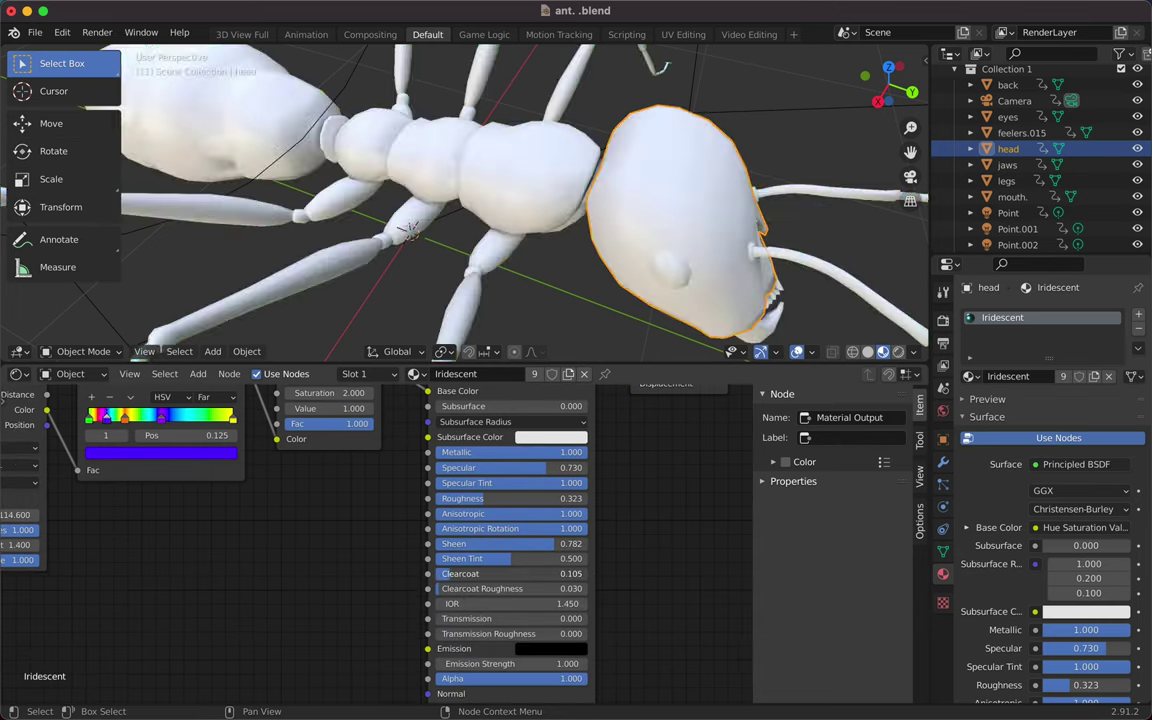
drag(449, 594, 535, 602)
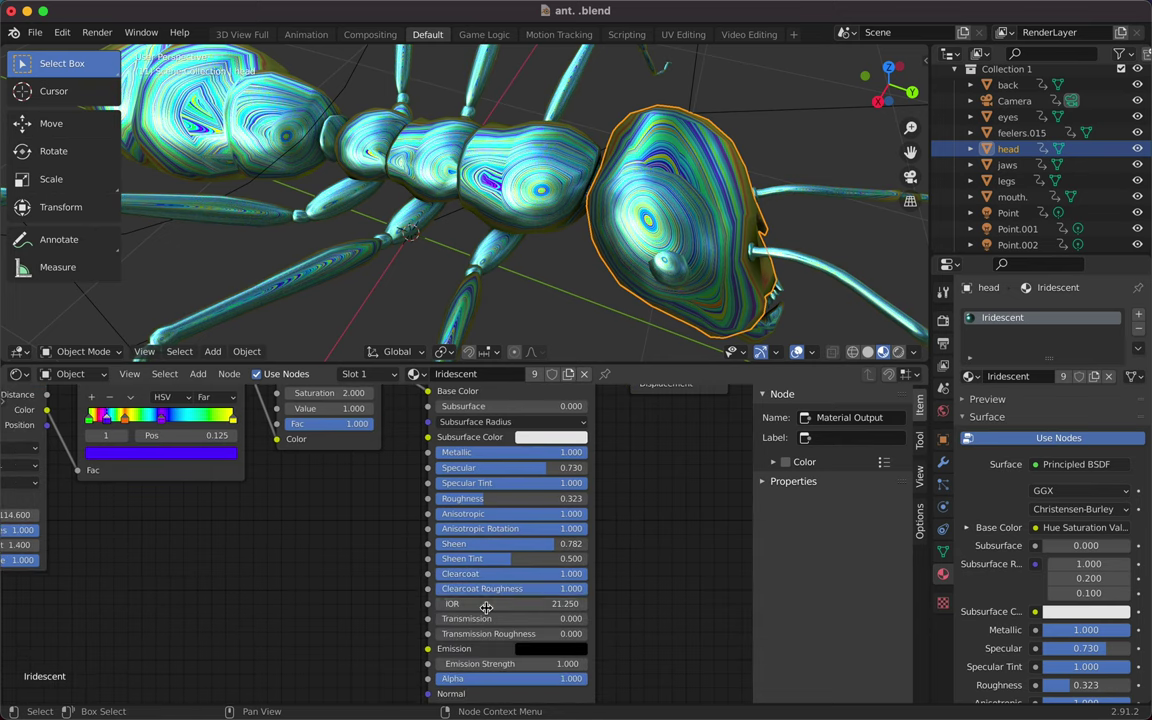
key(BackSpace)
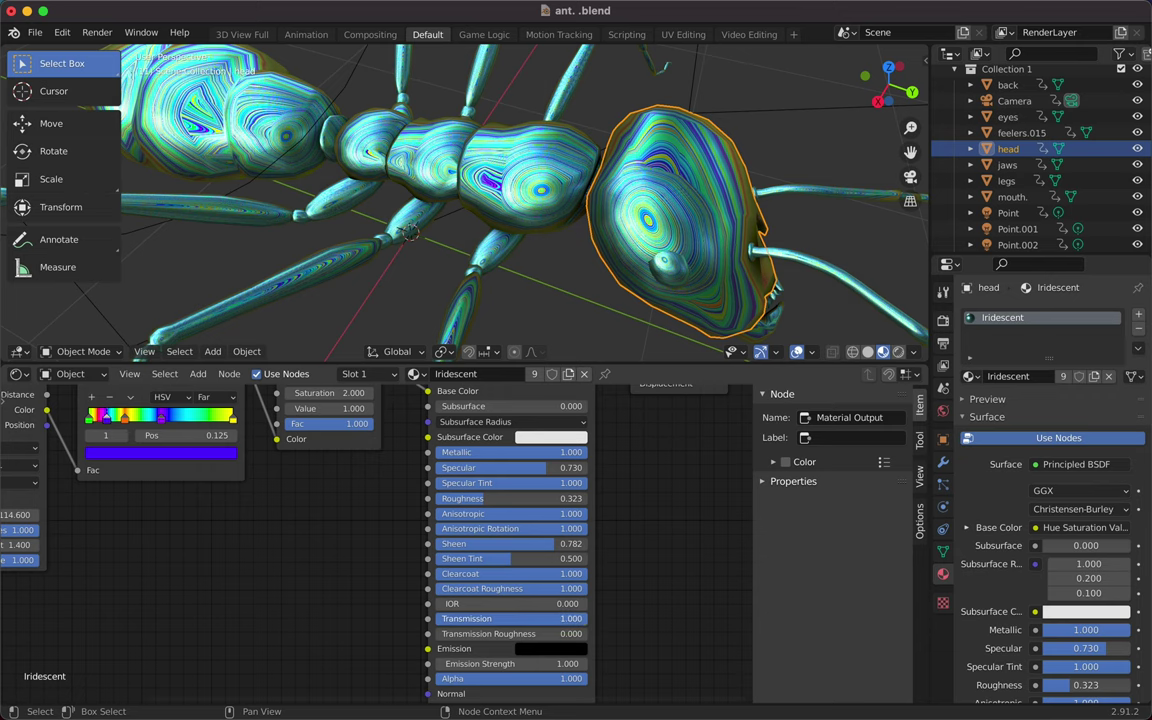
Give the material a dark blue emission at strength 0.8 and lower its alpha
scroll(480, 560, down, 2)
click(550, 608)
mouse_move(637, 505)
mouse_down()
mouse_move(637, 422)
mouse_move(638, 505)
mouse_move(640, 490)
mouse_up()
click(614, 441)
click(495, 621)
text(0.8)
key(Return)
drag(490, 637, 394, 637)
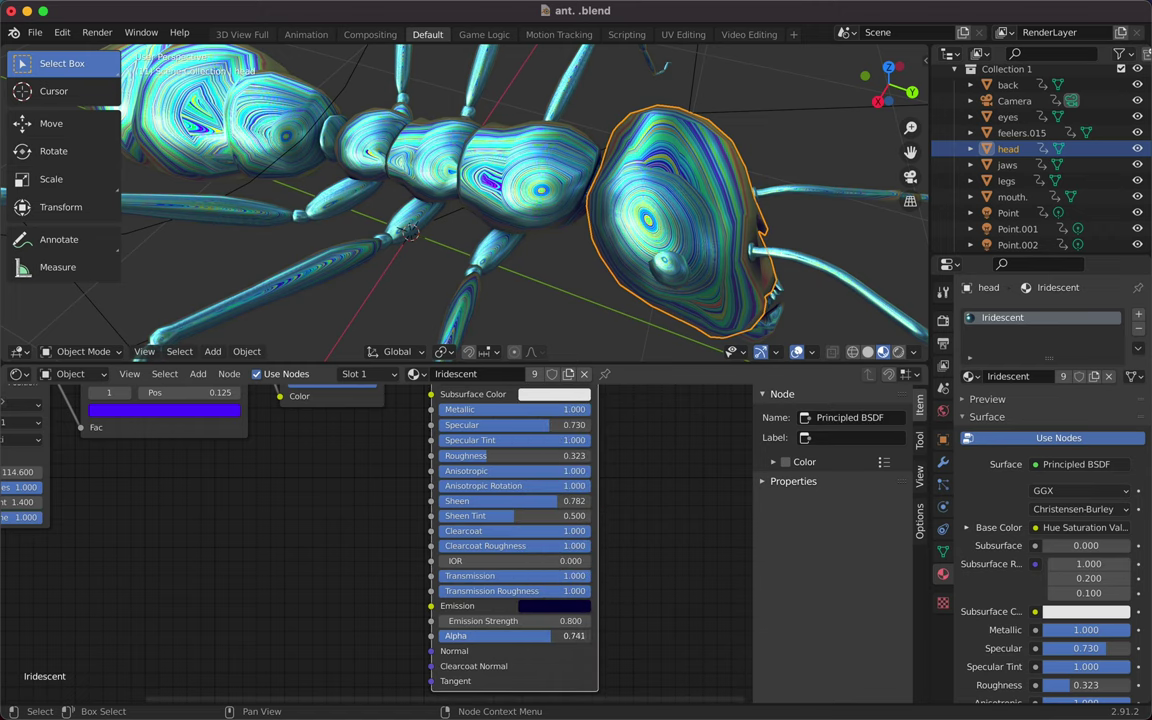
Scroll back up the node settings and orbit the view onto the ant's head
scroll(334, 499, down, 3)
scroll(334, 499, down, 2)
scroll(575, 224, up, 5)
scroll(575, 224, up, 5)
scroll(575, 224, up, 5)
scroll(575, 224, up, 5)
scroll(480, 520, up, 2)
drag(556, 474, 522, 480)
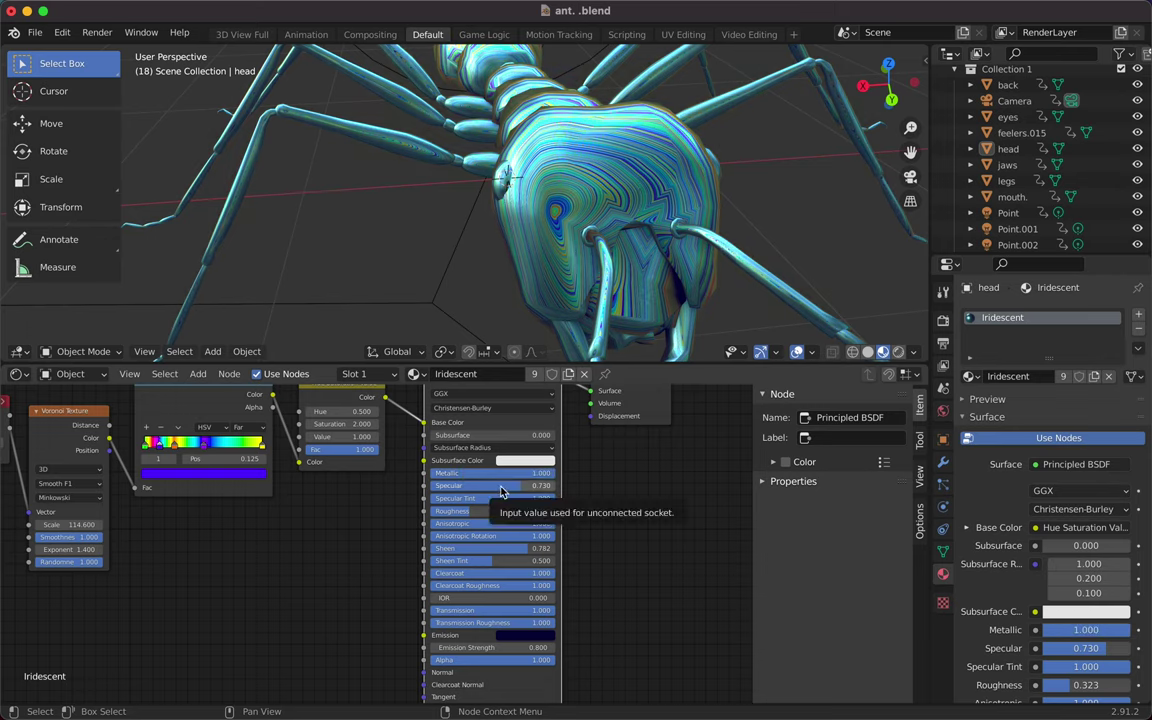
scroll(606, 521, up, 2)
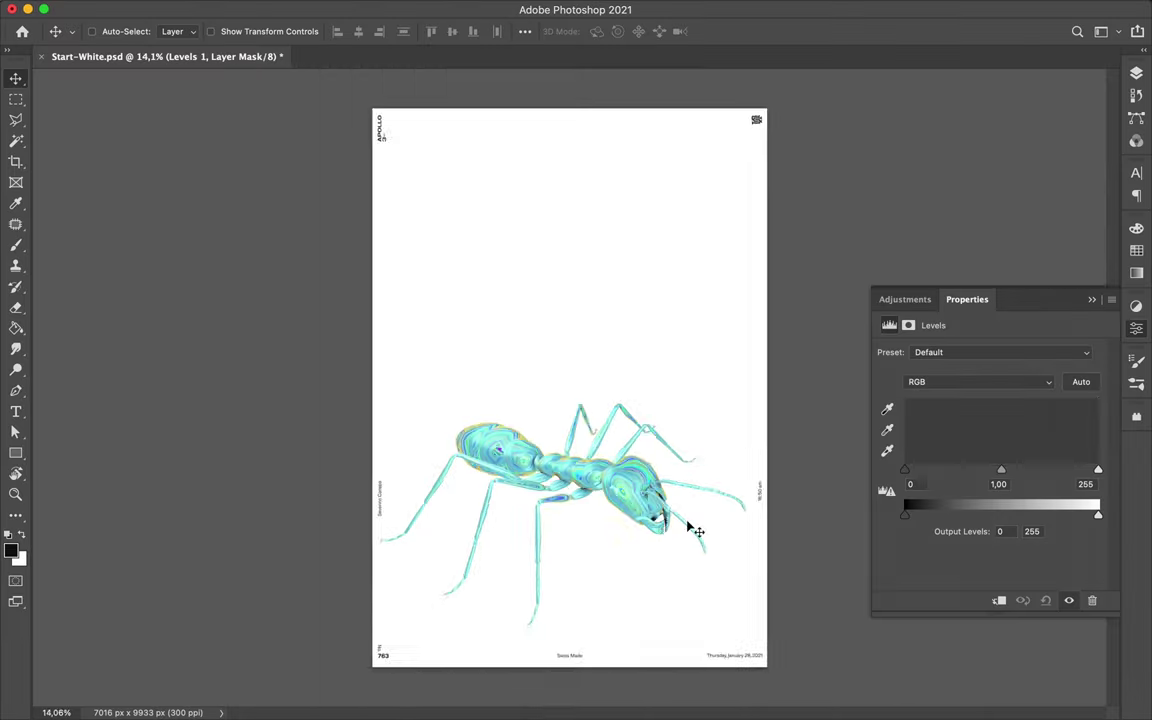
Raise the Levels black point and lower the white point for more contrast
scroll(697, 531, up, 5)
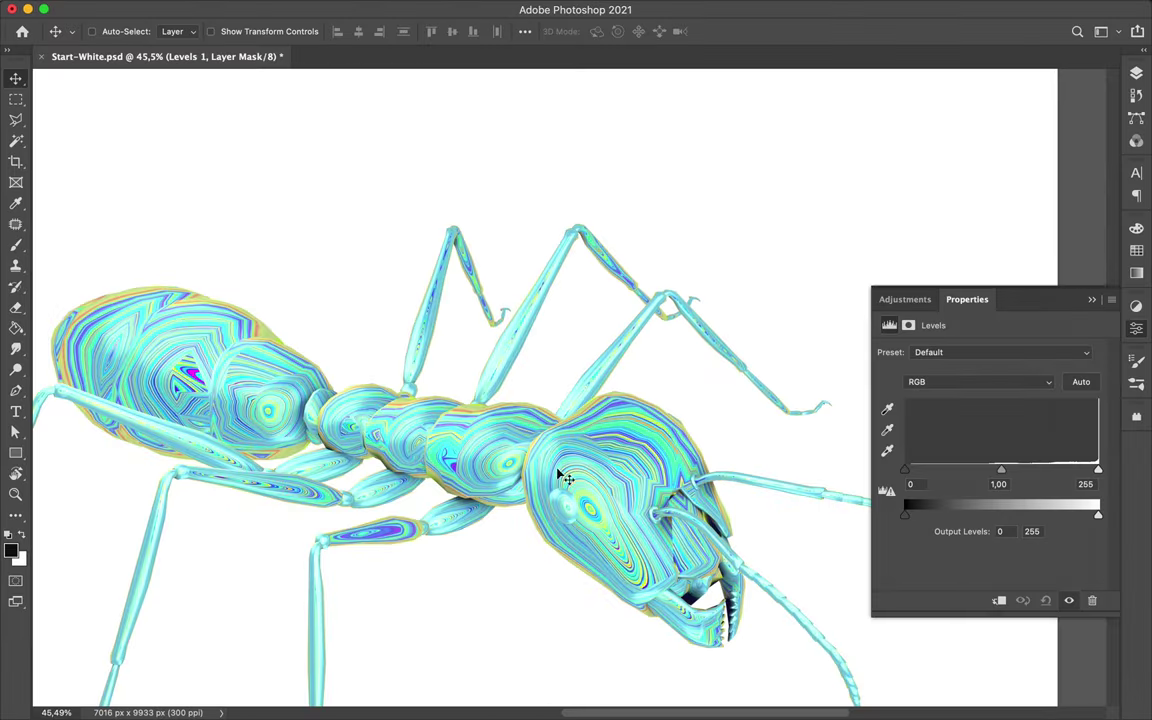
drag(908, 470, 974, 470)
drag(1098, 470, 1095, 470)
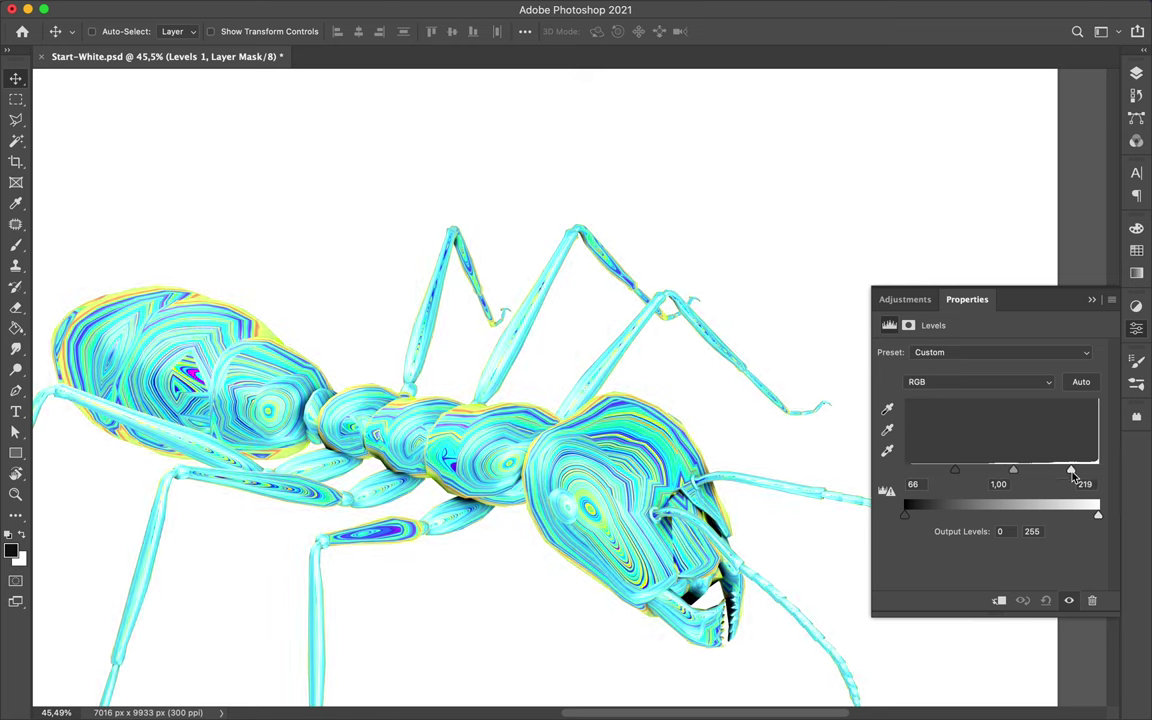
key(F7)
Add a Hue/Saturation adjustment that turns the ant blue, then fit the poster on screen
click(1030, 688)
click(1062, 522)
mouse_move(989, 412)
mouse_down()
mouse_move(941, 412)
mouse_move(1090, 412)
mouse_move(1029, 412)
mouse_move(995, 430)
mouse_move(1016, 430)
mouse_up()
key(F7)
drag(1018, 257, 785, 303)
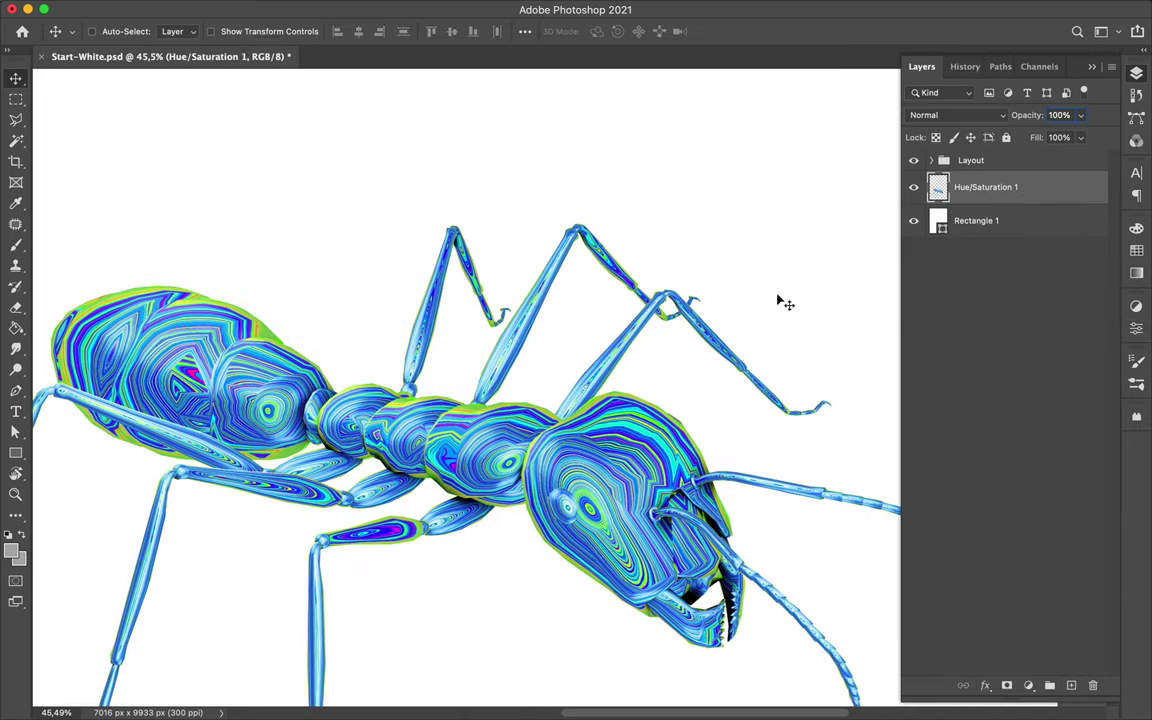
key(super+0)
Duplicate the blue layer, apply High Pass, and set it to Overlay at 15% fill
key(super+j)
click(442, 10)
click(384, 486)
click(620, 505)
key(Return)
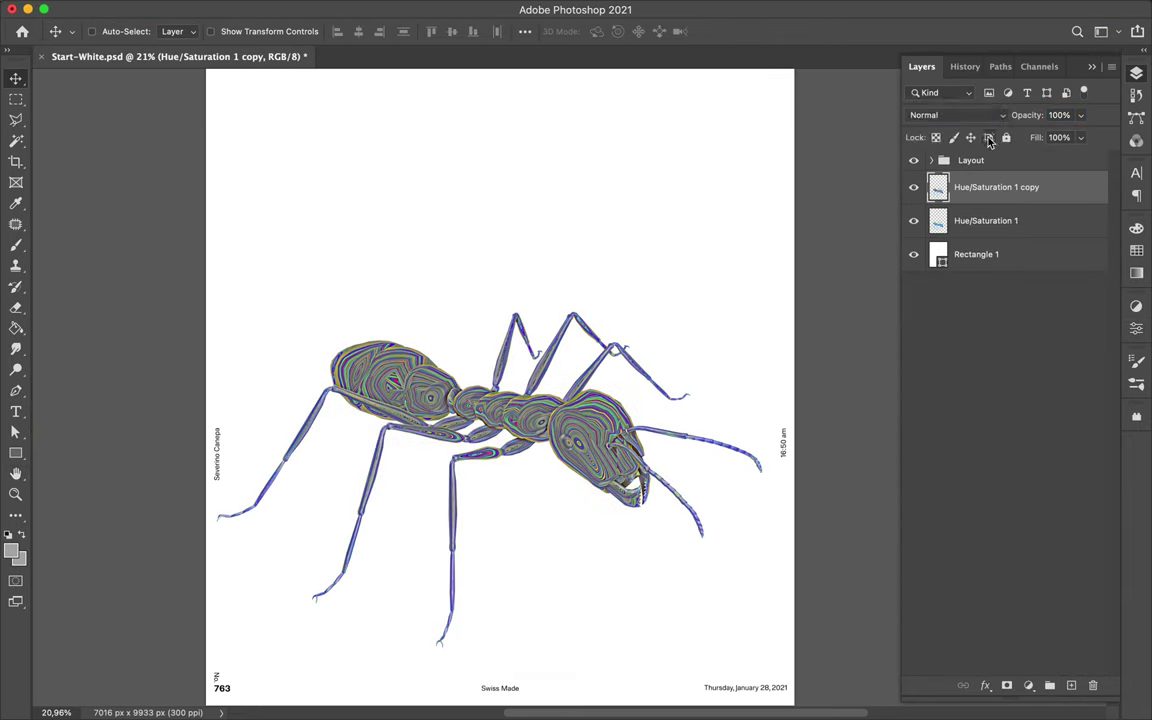
click(957, 115)
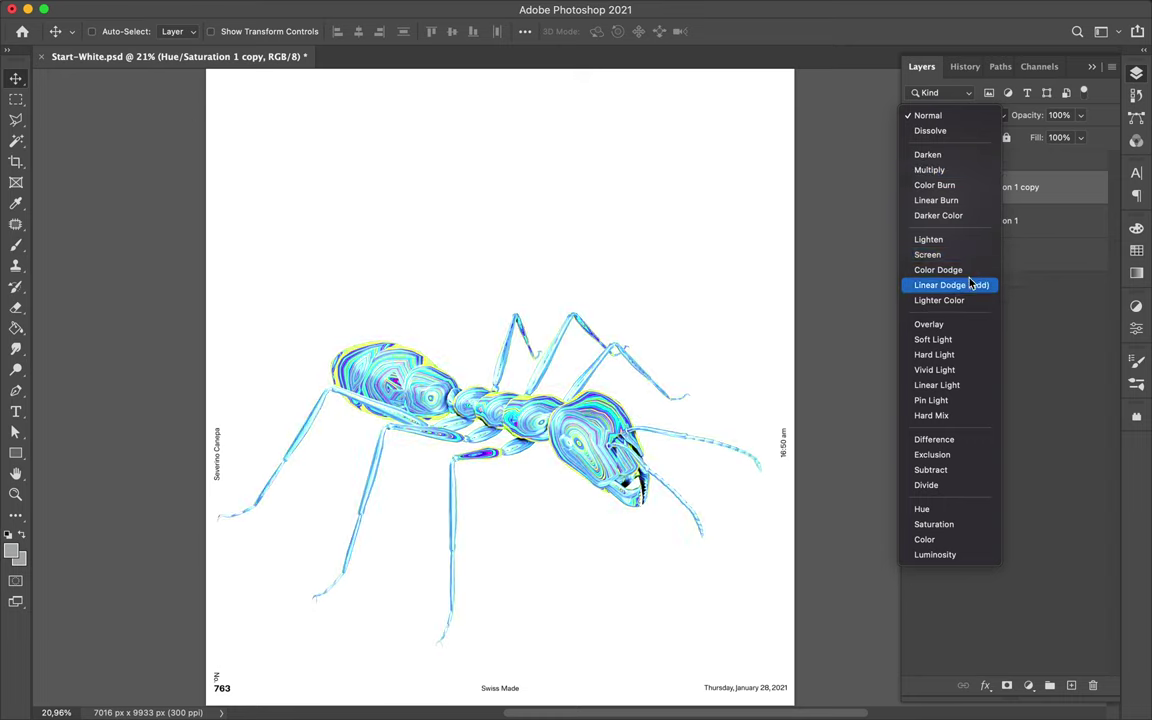
click(928, 324)
click(957, 115)
drag(1080, 137, 1020, 161)
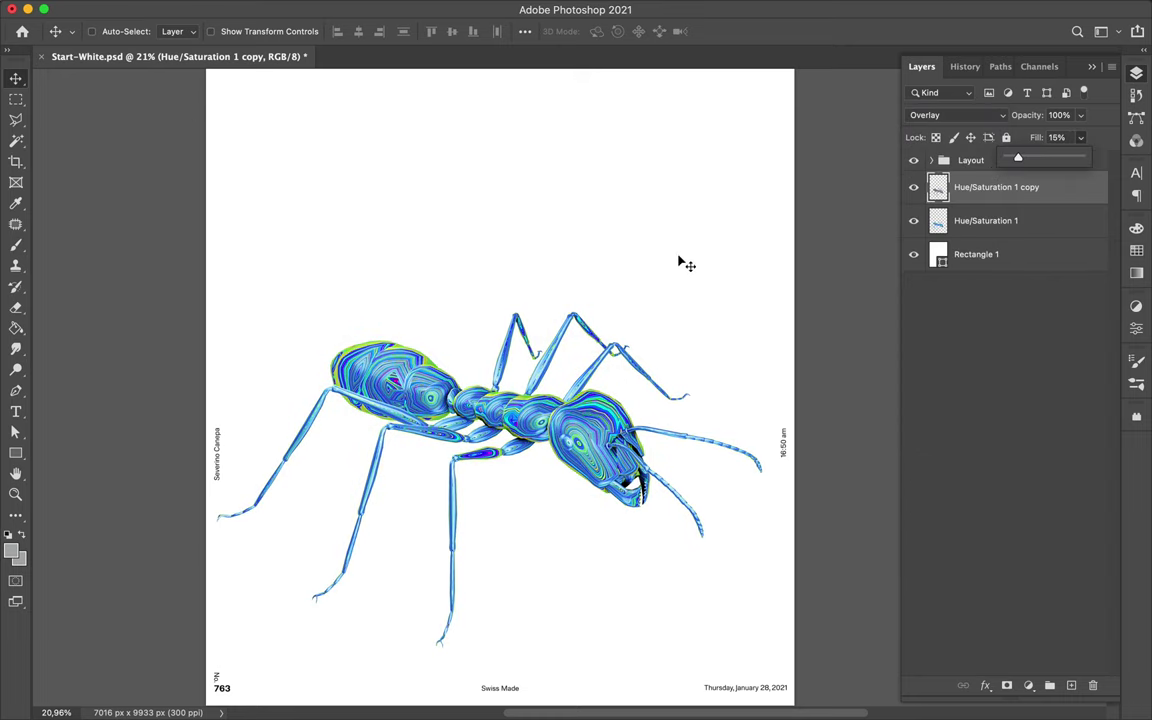
scroll(678, 260, down, 3)
Create Layer 1 below Hue/Saturation 1 and fill the ant's shape with a sampled dark colour
key(ctrl+shift+alt+n)
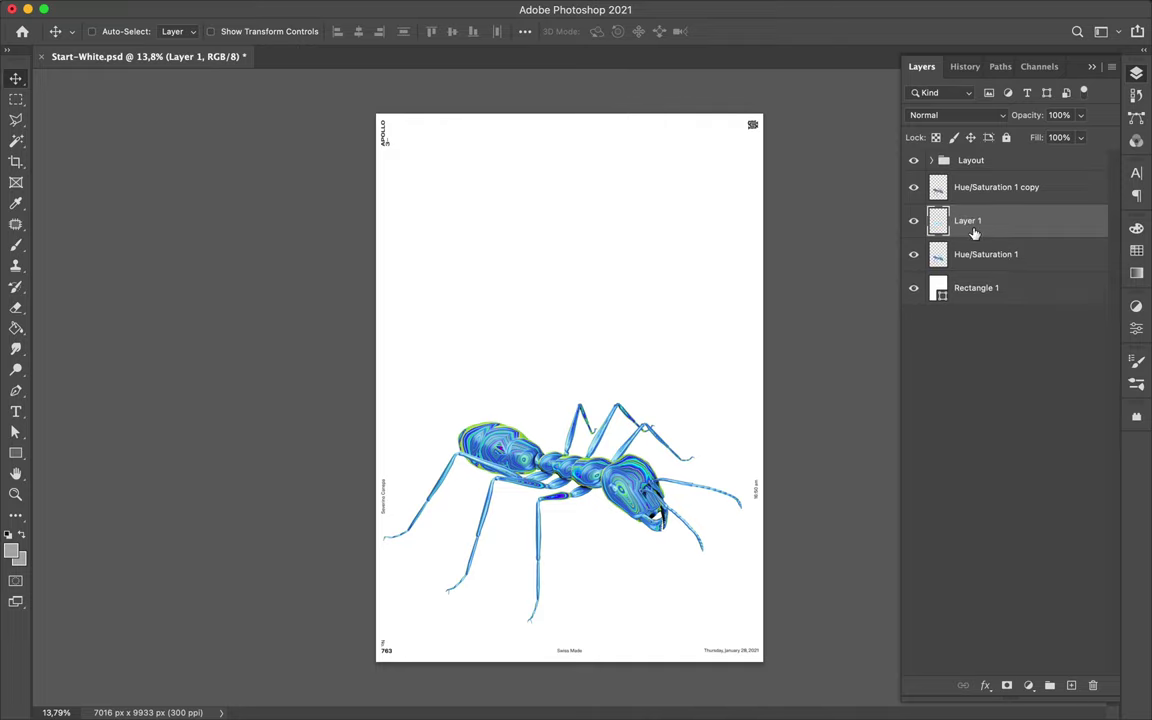
key(ctrl+bracketleft)
scroll(654, 490, up, 5)
key(i)
drag(656, 617, 683, 563)
ctrl+click(937, 220)
key(g)
scroll(712, 291, down, 2)
key(alt+BackSpace)
Free-transform and warp the dark shadow so it stretches flatter beneath the ant
key(v)
scroll(578, 408, down, 3)
scroll(463, 393, down, 2)
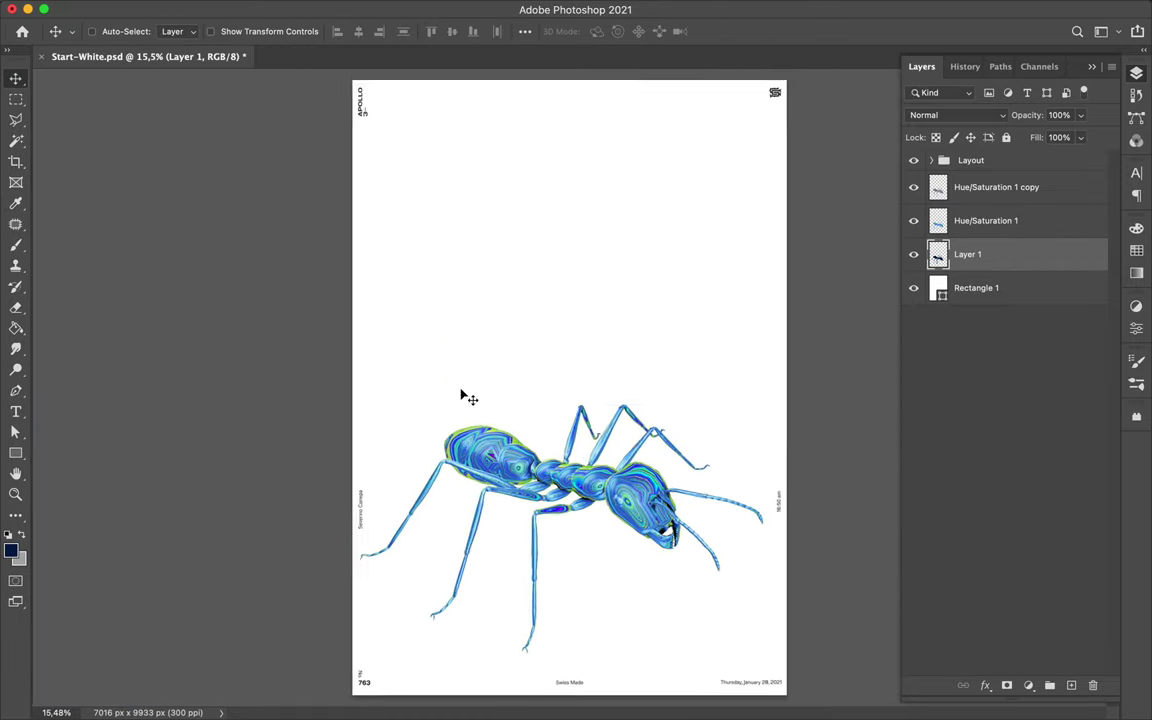
key(ctrl+t)
drag(578, 460, 618, 470)
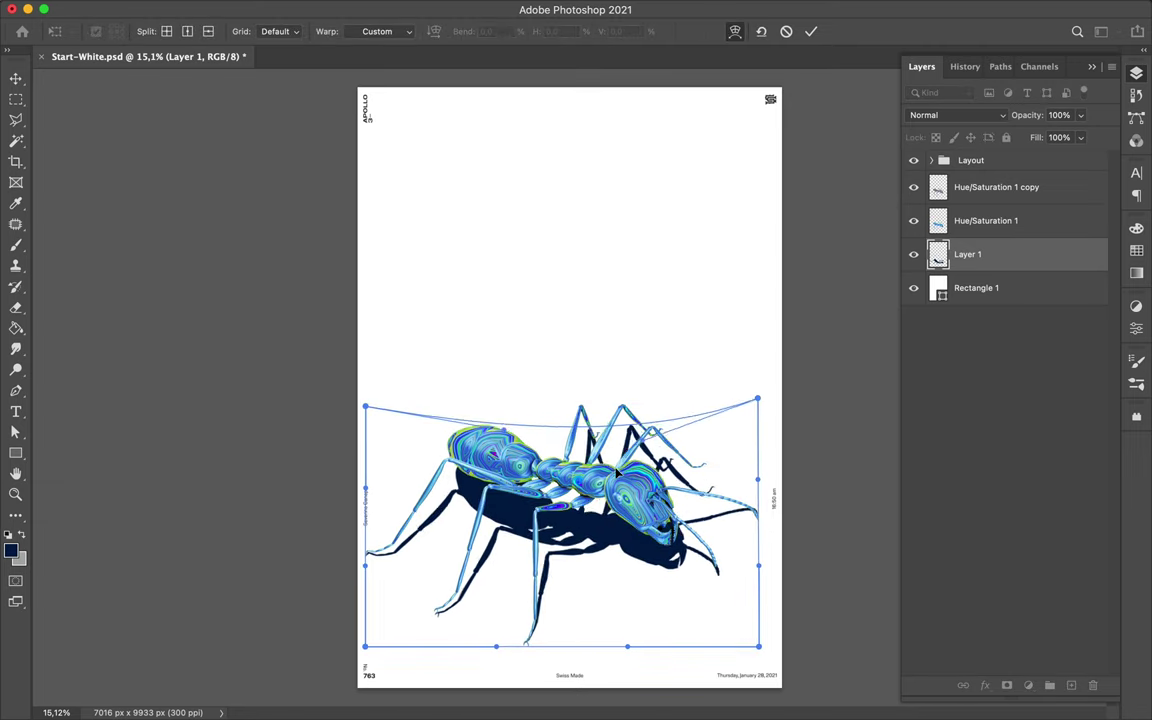
drag(679, 500, 747, 545)
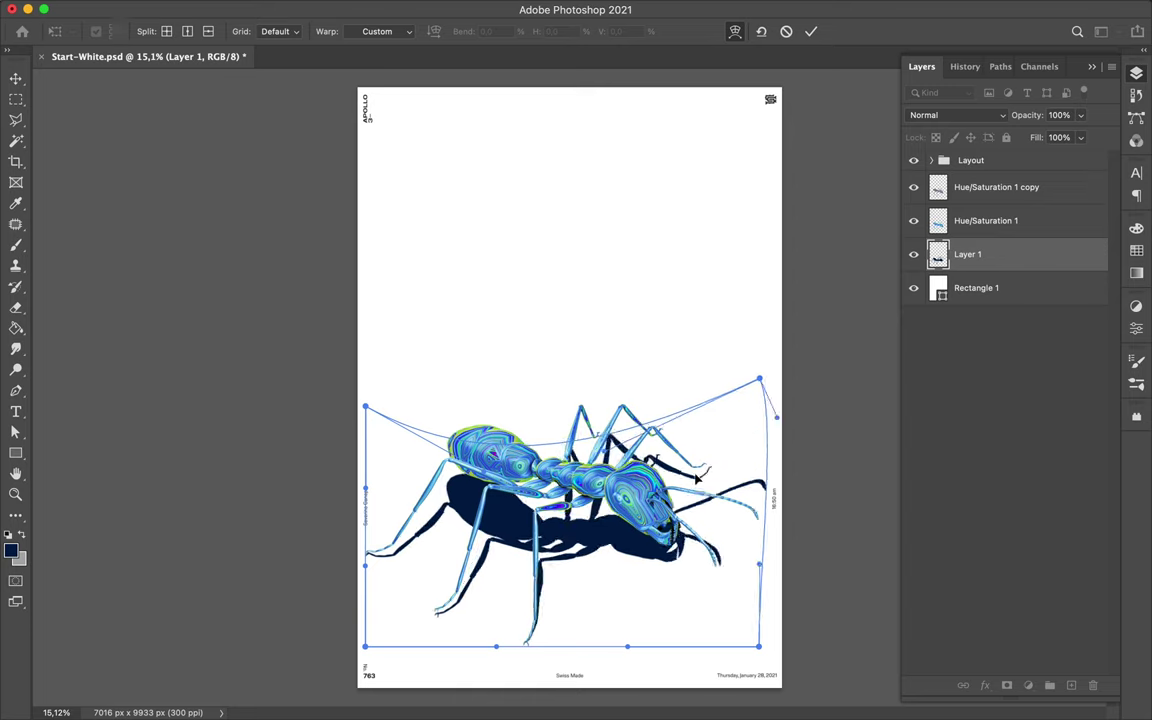
right_click(700, 366)
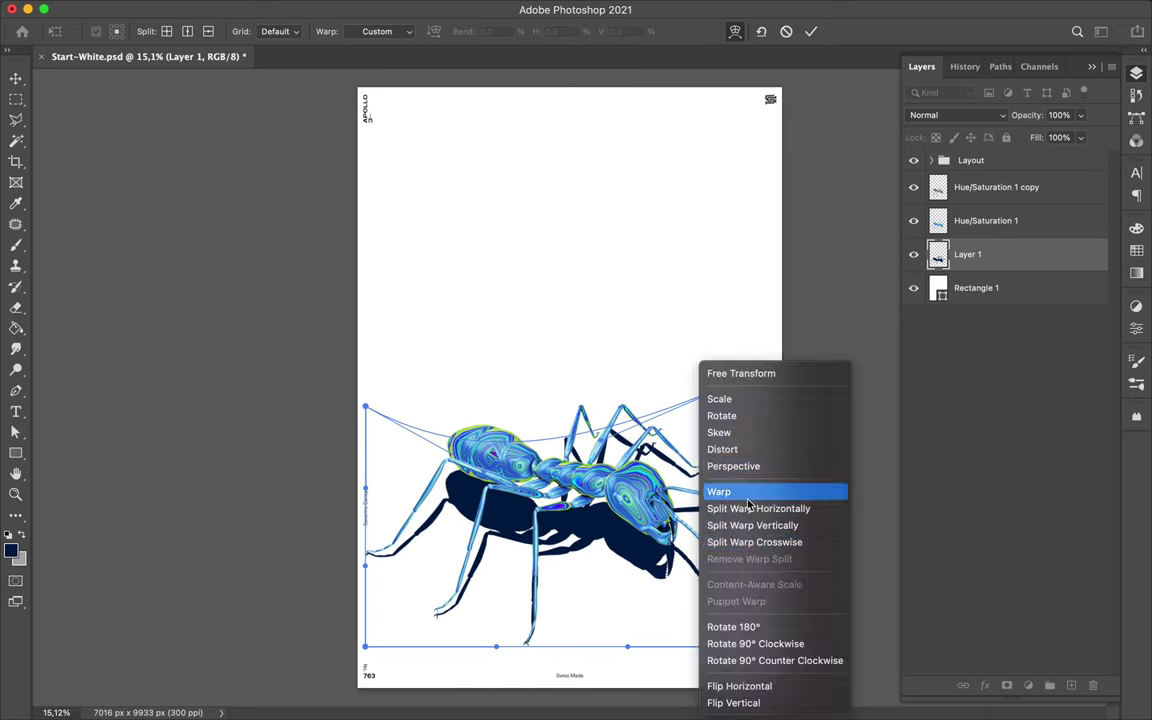
click(747, 497)
mouse_move(637, 467)
mouse_down()
mouse_move(497, 462)
mouse_move(565, 430)
mouse_move(645, 553)
mouse_move(690, 494)
mouse_up()
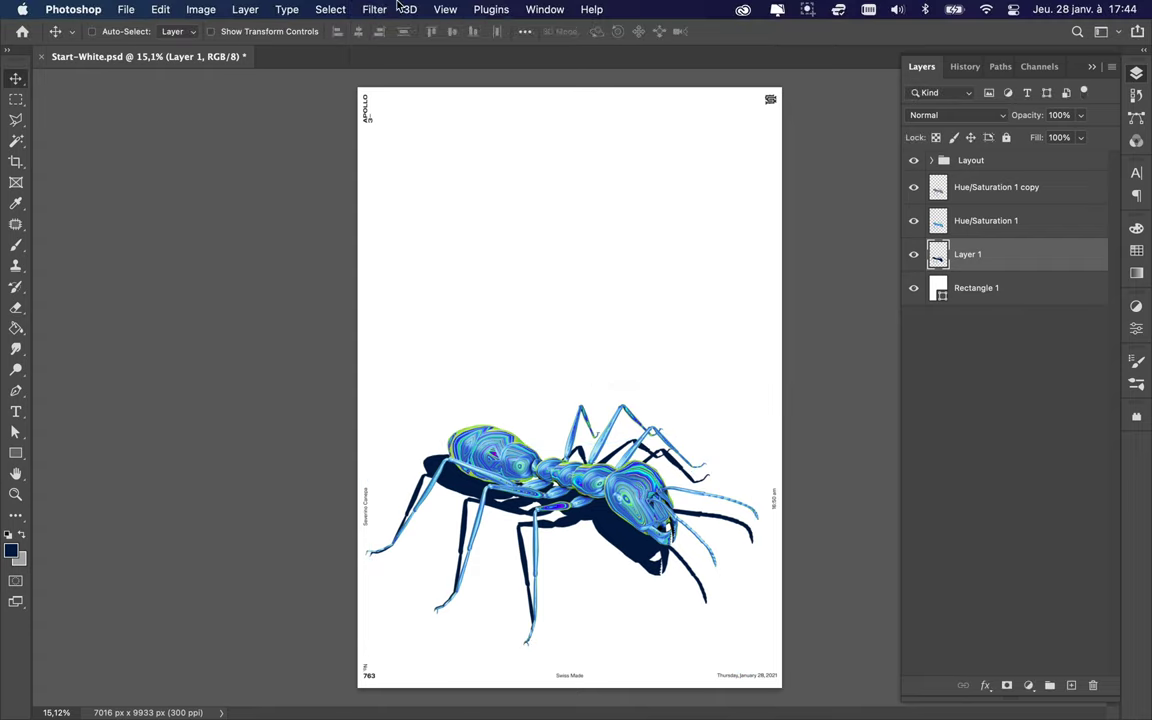
Apply a roughly 191 px Gaussian Blur to the shadow and re-warp its top edge
mouse_move(847, 313)
mouse_down()
mouse_move(830, 309)
mouse_move(840, 309)
mouse_up()
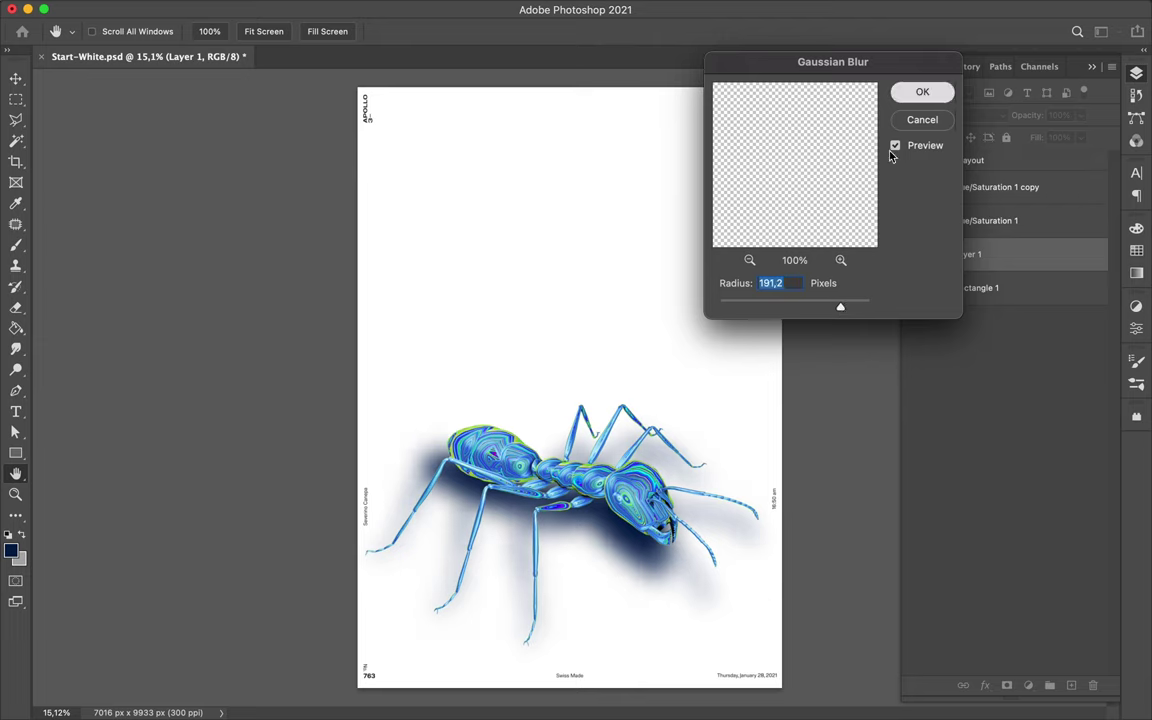
key(Return)
key(ctrl+t)
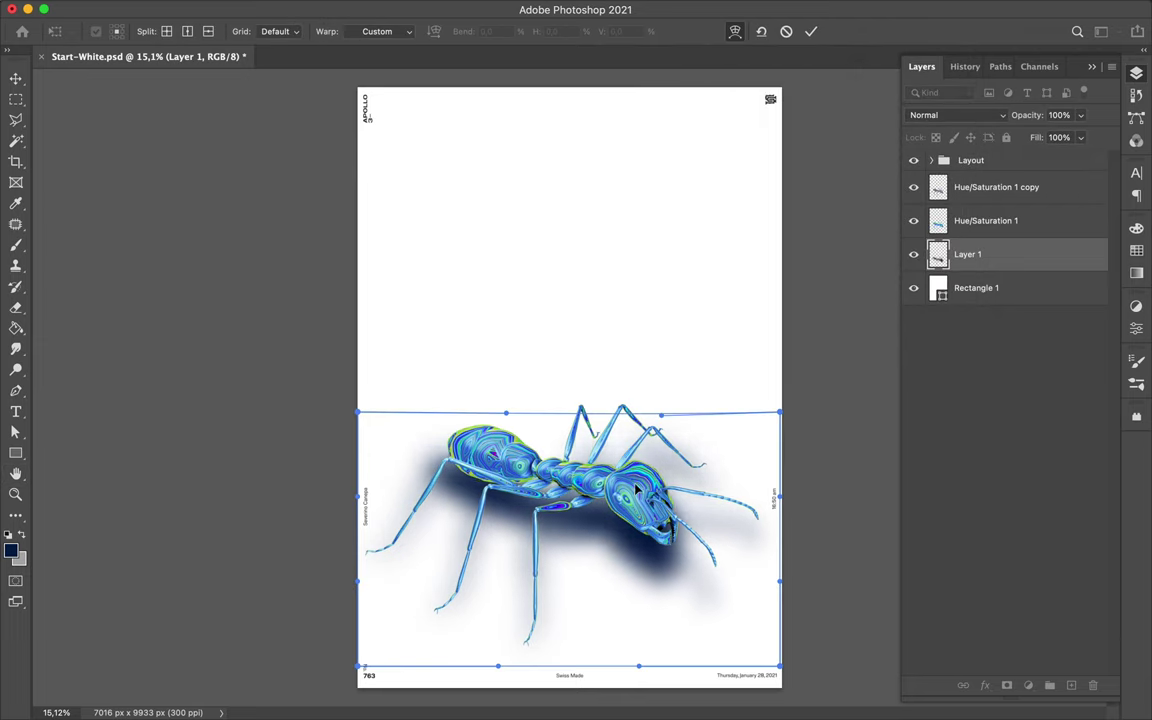
drag(636, 488, 600, 505)
mouse_move(703, 462)
mouse_down()
mouse_move(581, 442)
mouse_move(424, 471)
mouse_move(553, 543)
mouse_move(604, 451)
mouse_up()
Commit the shadow warp and draw a large inset rectangle above the white background
key(Return)
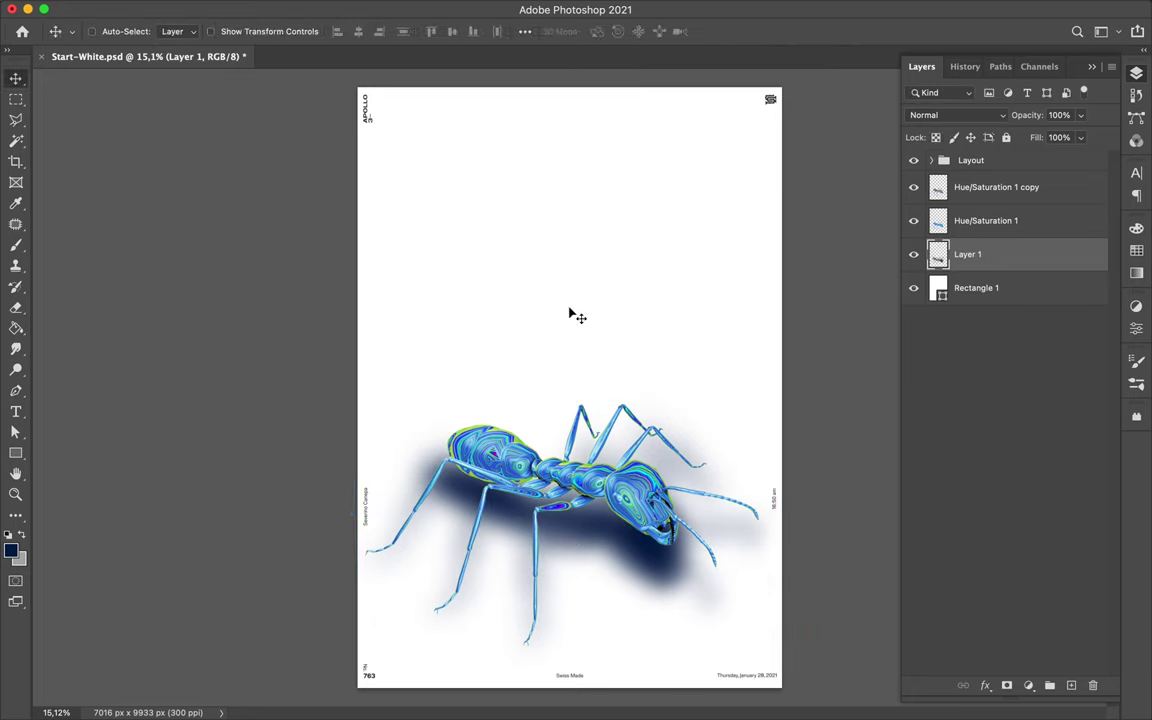
click(571, 314)
key(u)
mouse_move(390, 119)
mouse_down()
mouse_move(761, 617)
mouse_move(747, 630)
mouse_up()
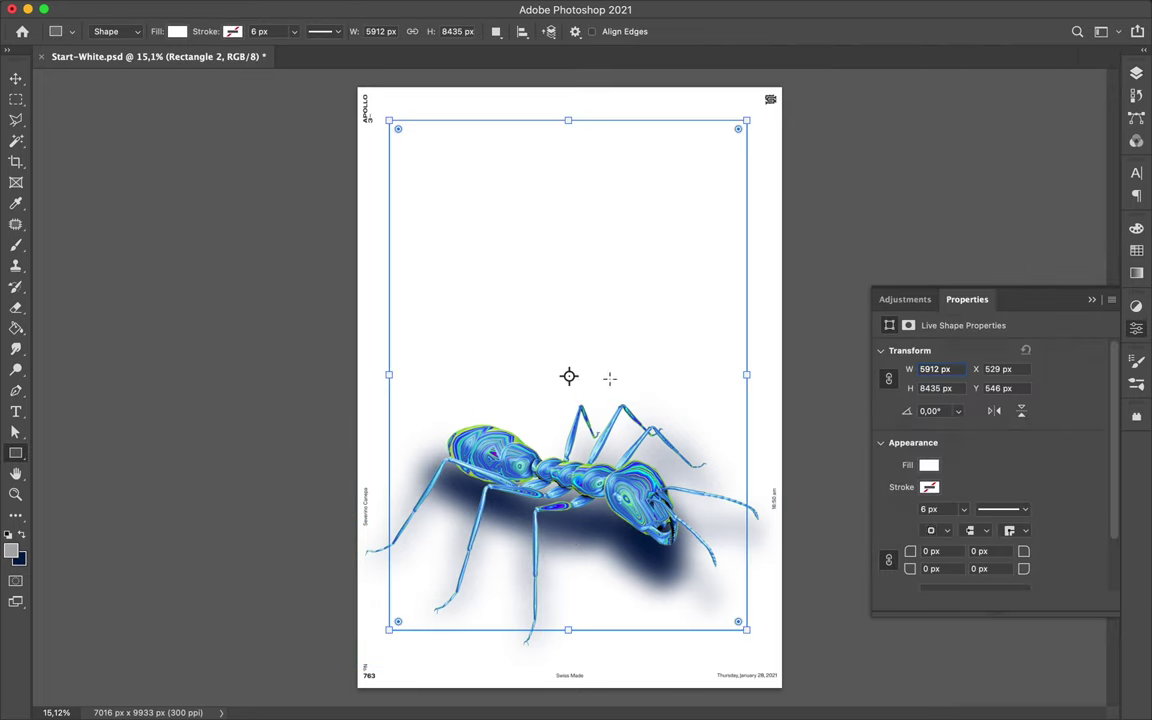
Fill the rectangle with #ced1e1 and add the other ant layers to the selection
click(176, 31)
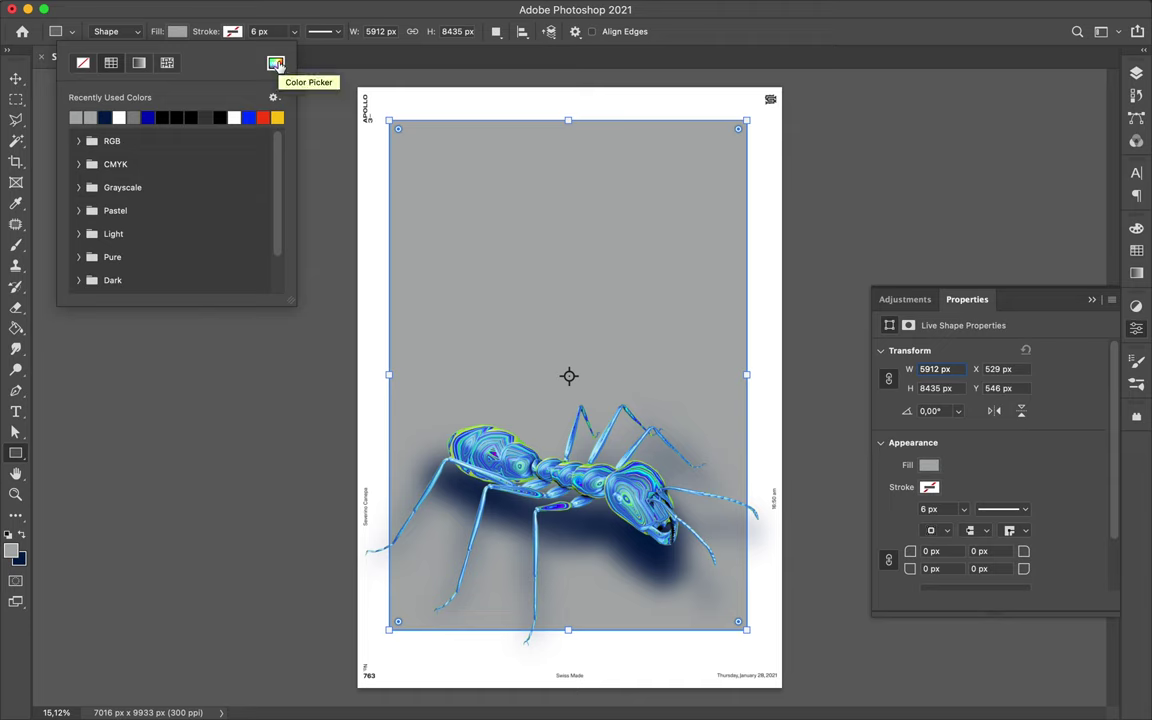
click(276, 64)
text(ced1e1)
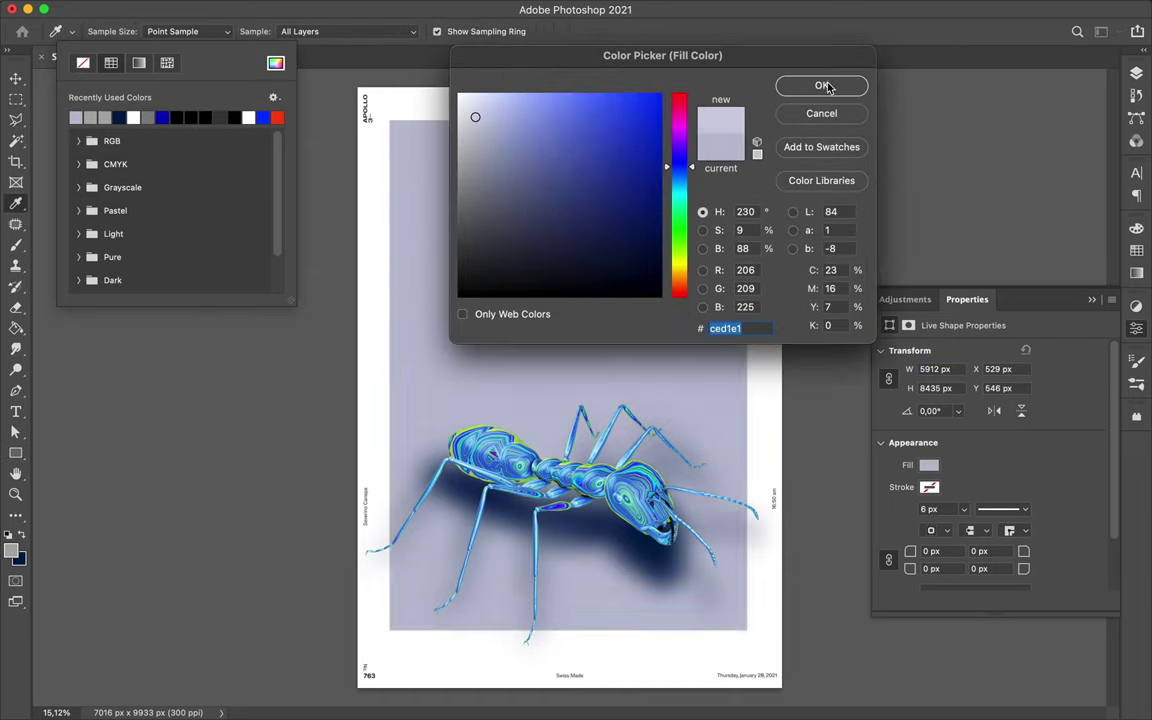
click(822, 86)
key(v)
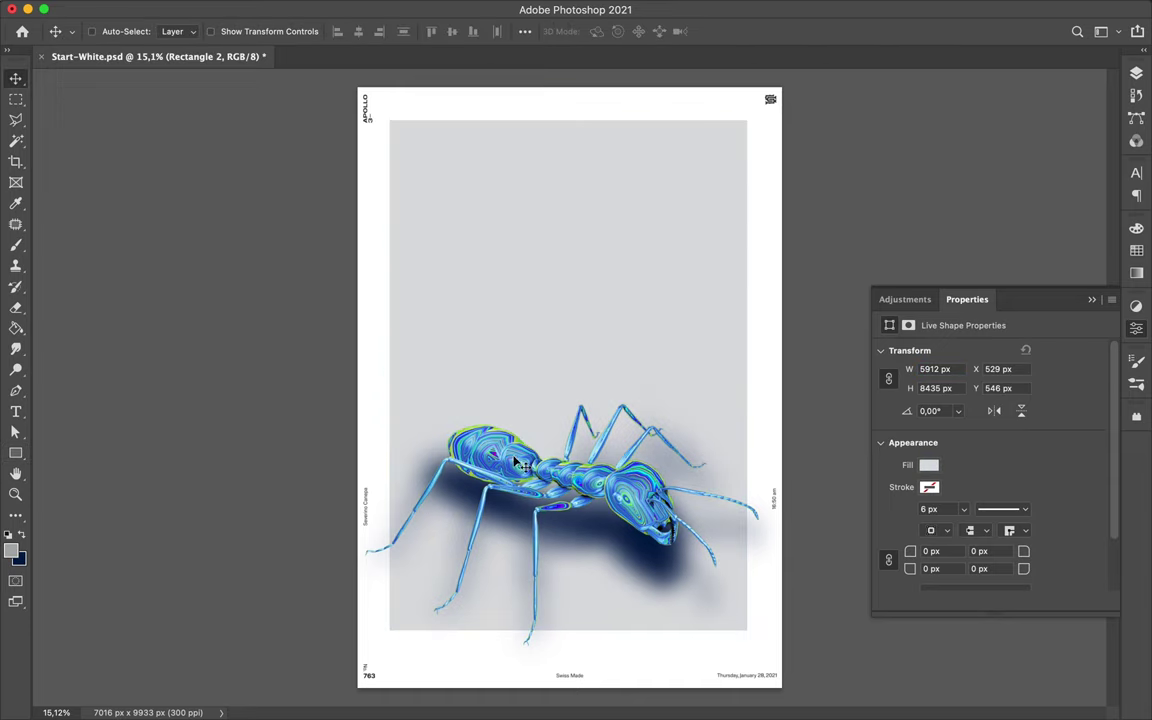
click(565, 497)
click(1136, 73)
Move the duplicated ant copies up the page and add a THE text line
drag(998, 254, 998, 300)
mouse_move(641, 540)
mouse_down()
mouse_move(632, 353)
mouse_move(647, 211)
mouse_up()
key(t)
click(470, 327)
text(THE)
key(ctrl+t)
key(Return)
Style THE in dark navy with the Cassannet Plus Ultra font
click(717, 31)
click(1036, 196)
scroll(990, 370, down, 5)
click(975, 329)
click(1090, 266)
click(821, 85)
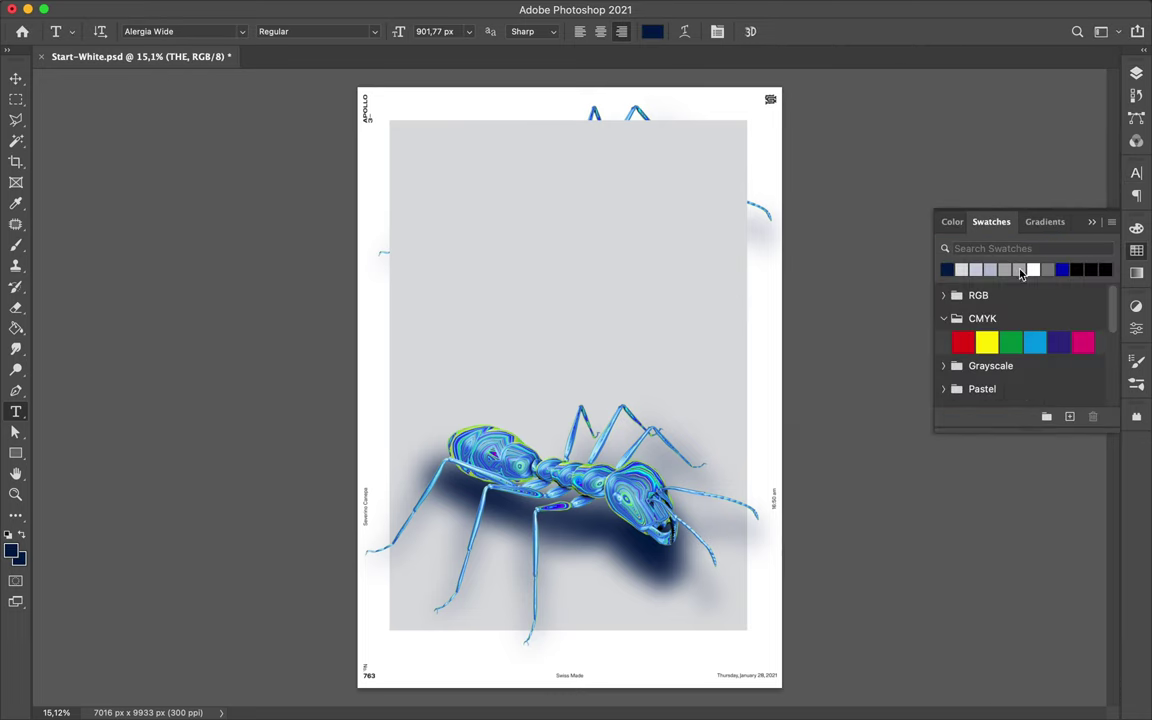
click(1136, 73)
click(1136, 172)
click(1036, 196)
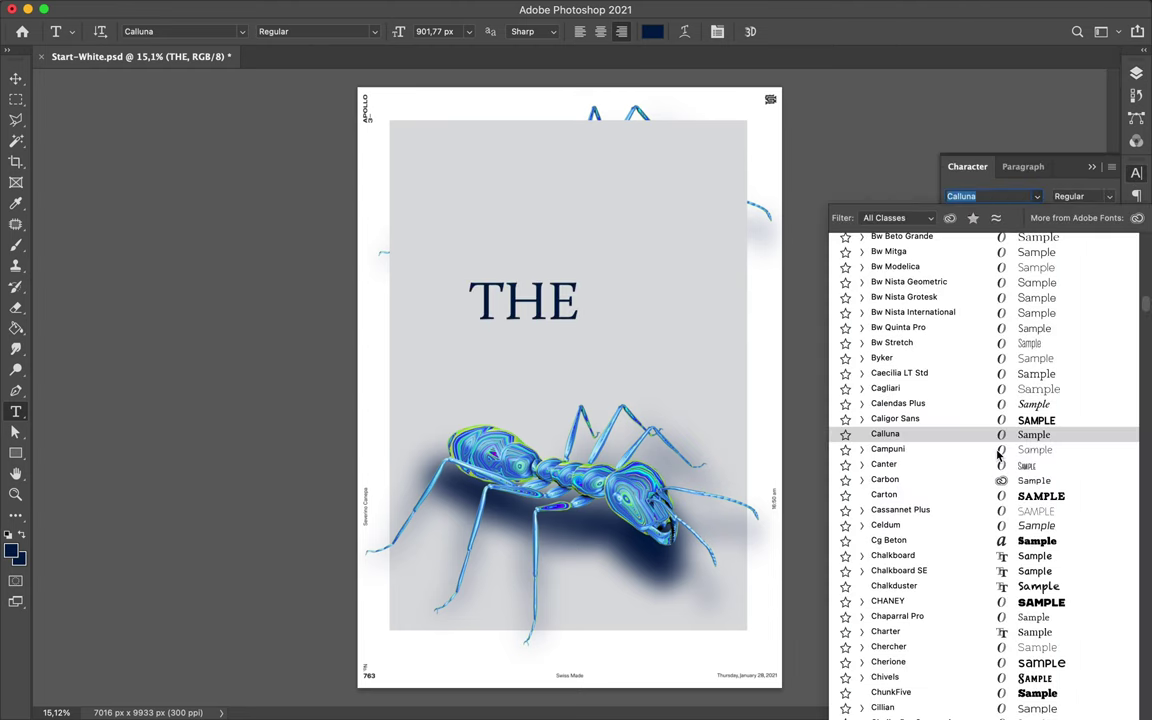
click(863, 511)
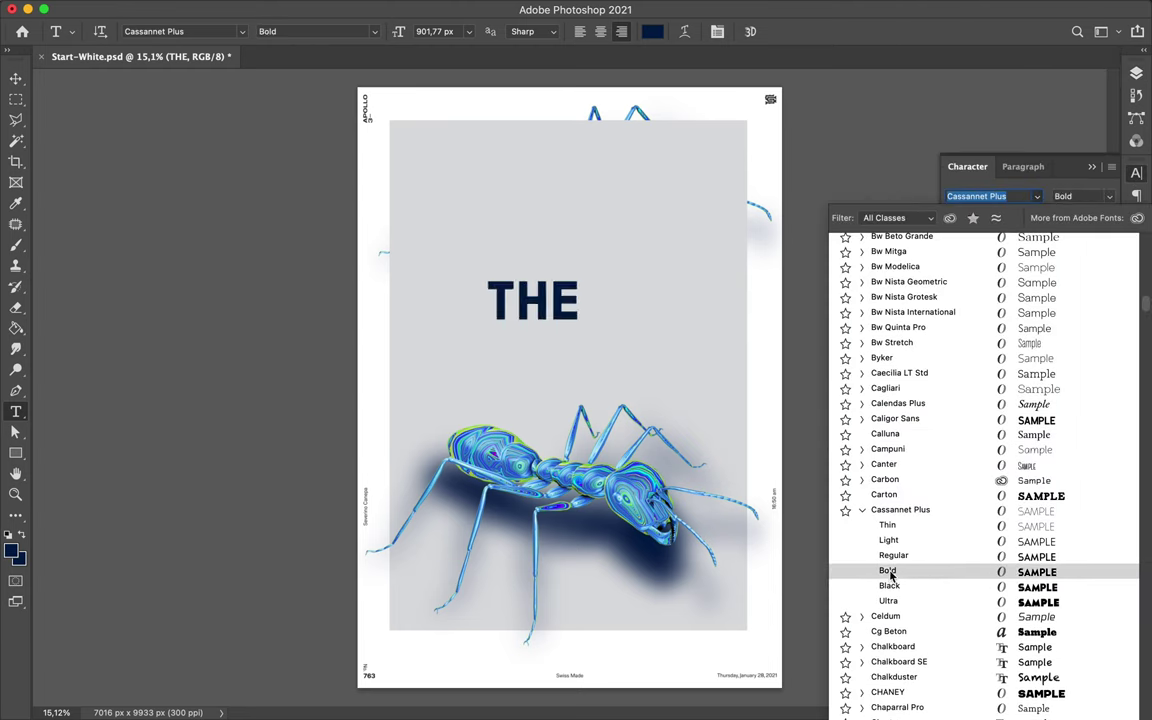
click(893, 602)
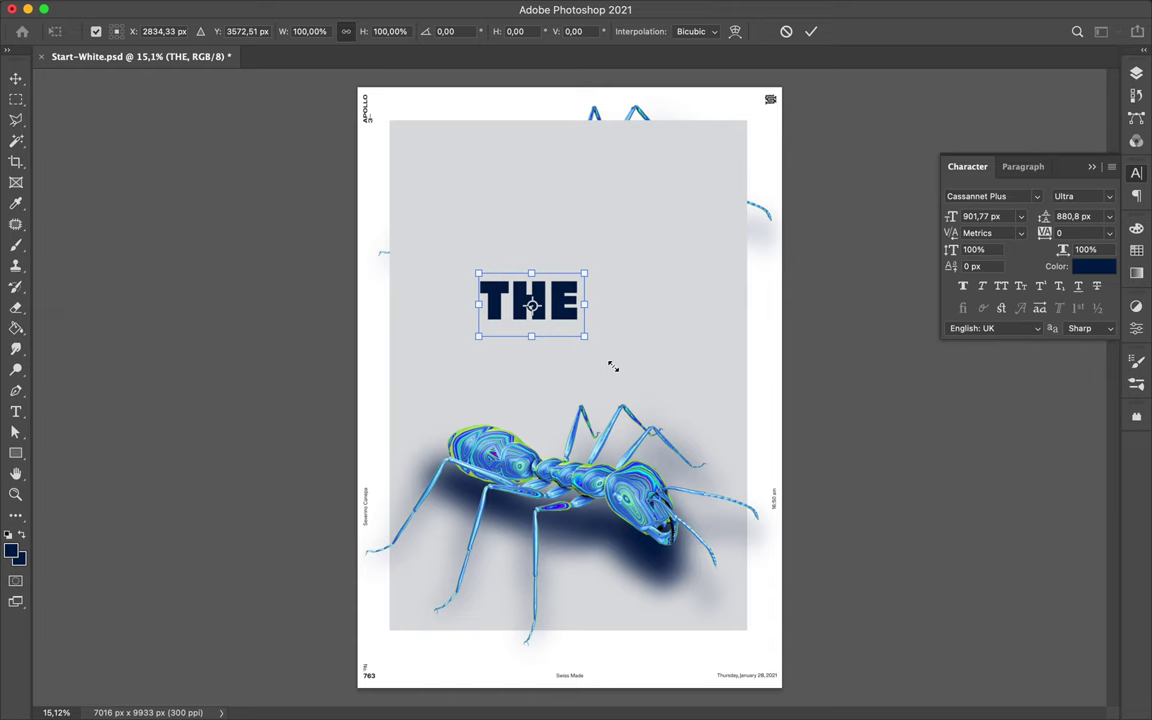
Duplicate THE into a second line reading PSYCHEDELIC
key(v)
mouse_move(597, 319)
mouse_down()
mouse_move(597, 275)
mouse_move(597, 288)
mouse_up()
double_click(535, 290)
text(PS)
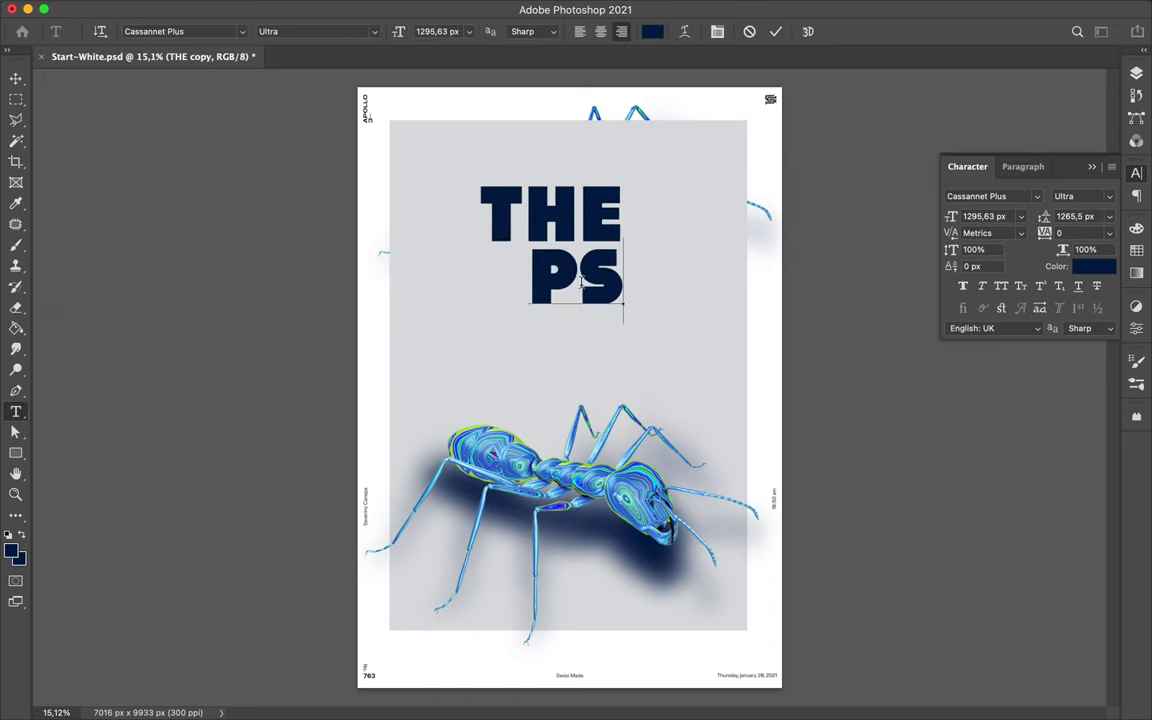
text(YCHEDELIC)
key(ctrl+Return)
Scale PSYCHEDELIC to span the page and align it to the canvas
key(ctrl+t)
key(Escape)
key(ctrl+t)
drag(572, 255, 573, 262)
key(Return)
click(521, 44)
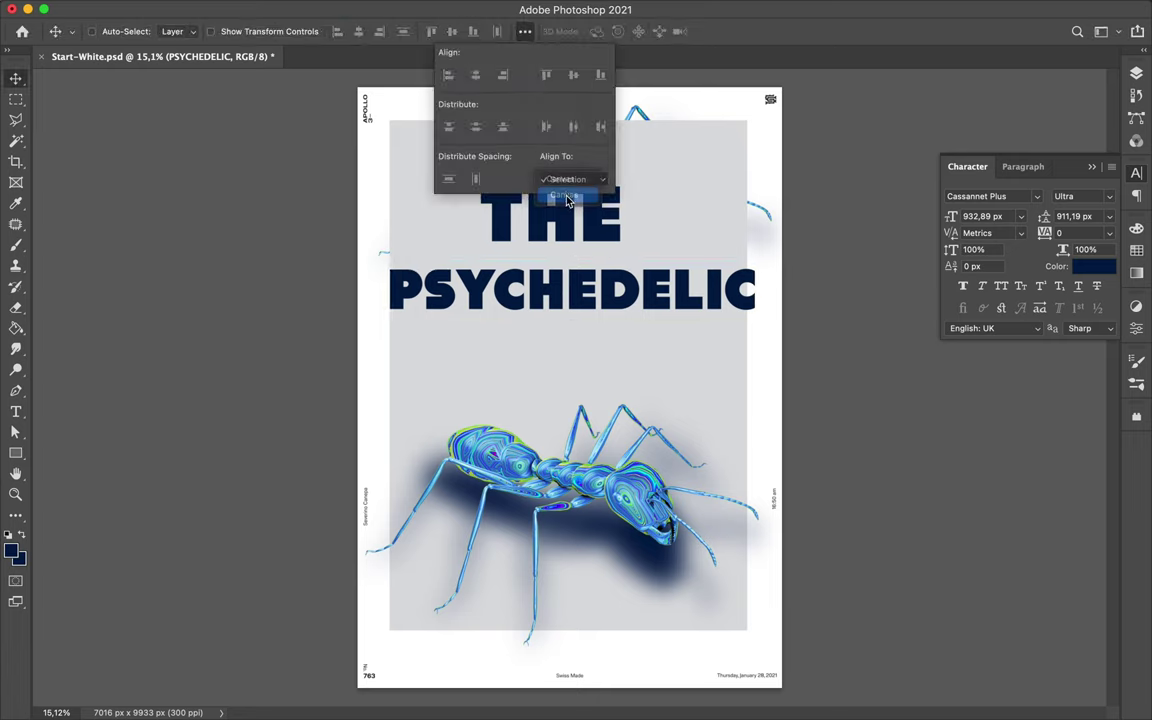
key(ctrl+t)
drag(572, 328, 571, 330)
key(Return)
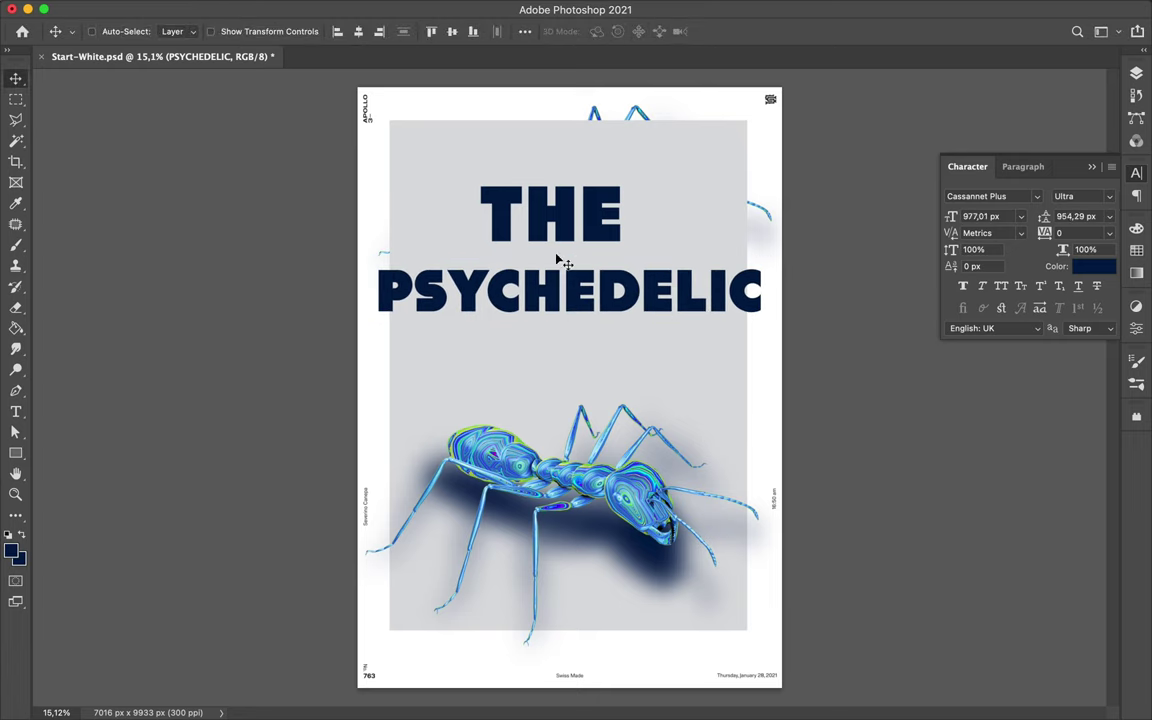
Set THE to the Thin weight and place it above PSYCHEDELIC
ctrl+click(558, 220)
click(1083, 196)
click(1030, 185)
drag(581, 187, 588, 238)
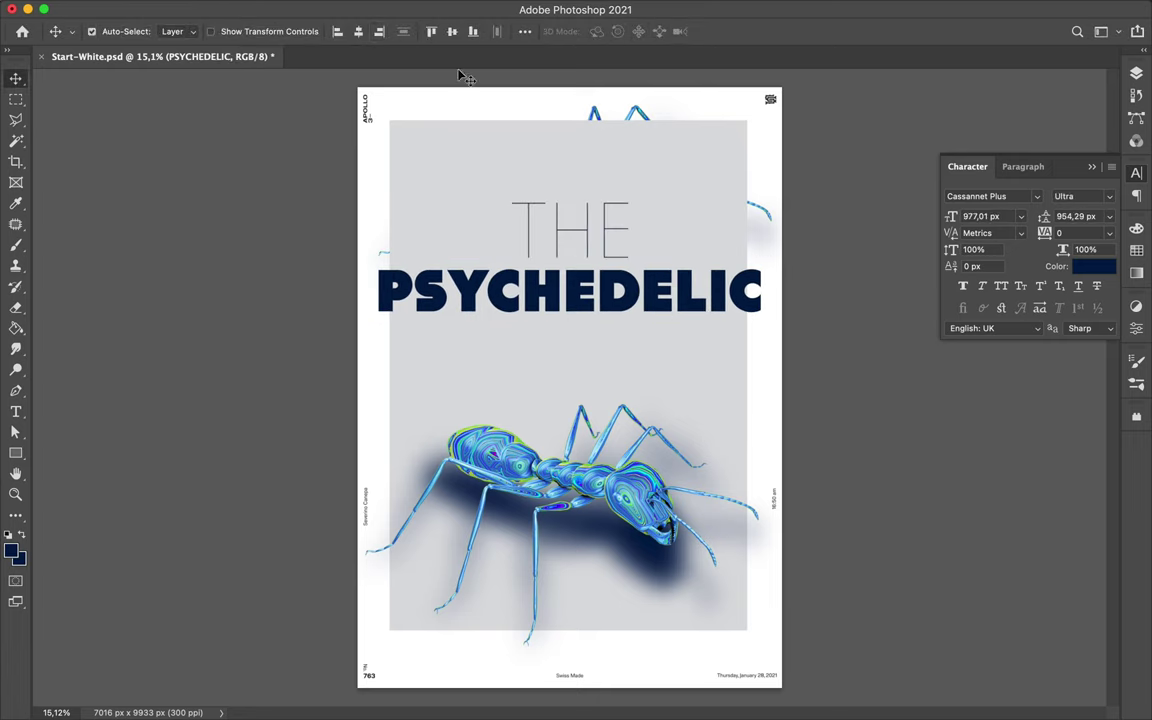
drag(643, 527, 645, 526)
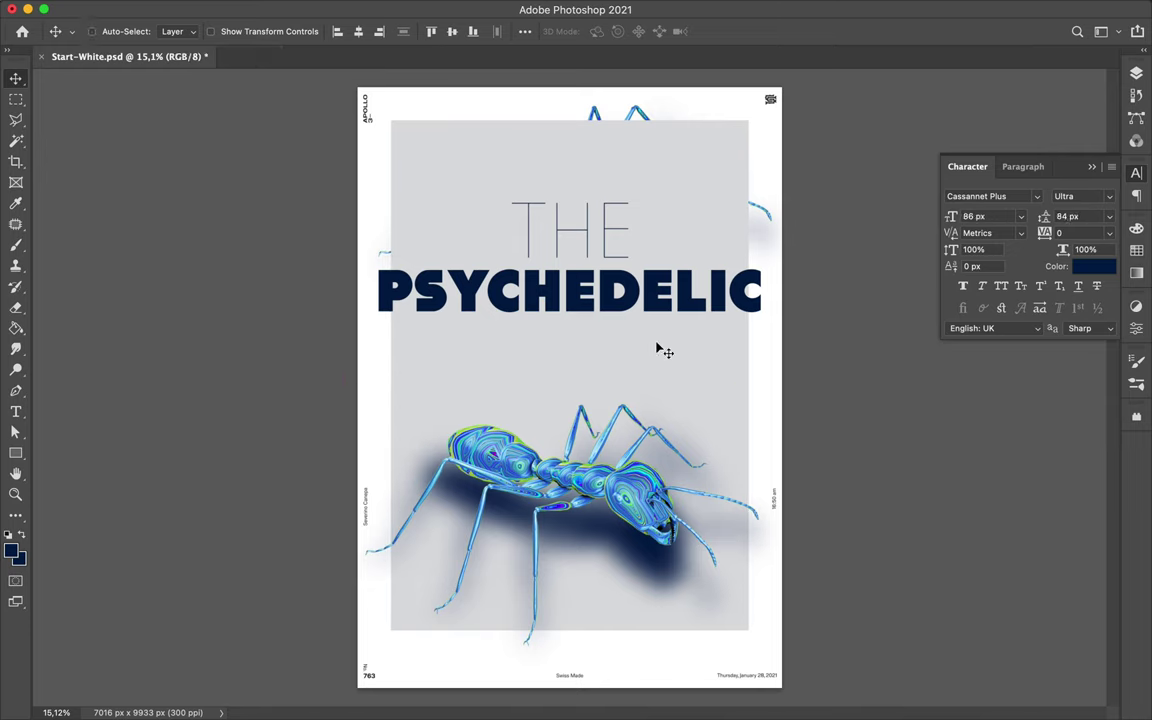
click(1023, 166)
Duplicate PSYCHEDELIC into a centred ANT line in Ultra weight
drag(560, 290, 630, 348)
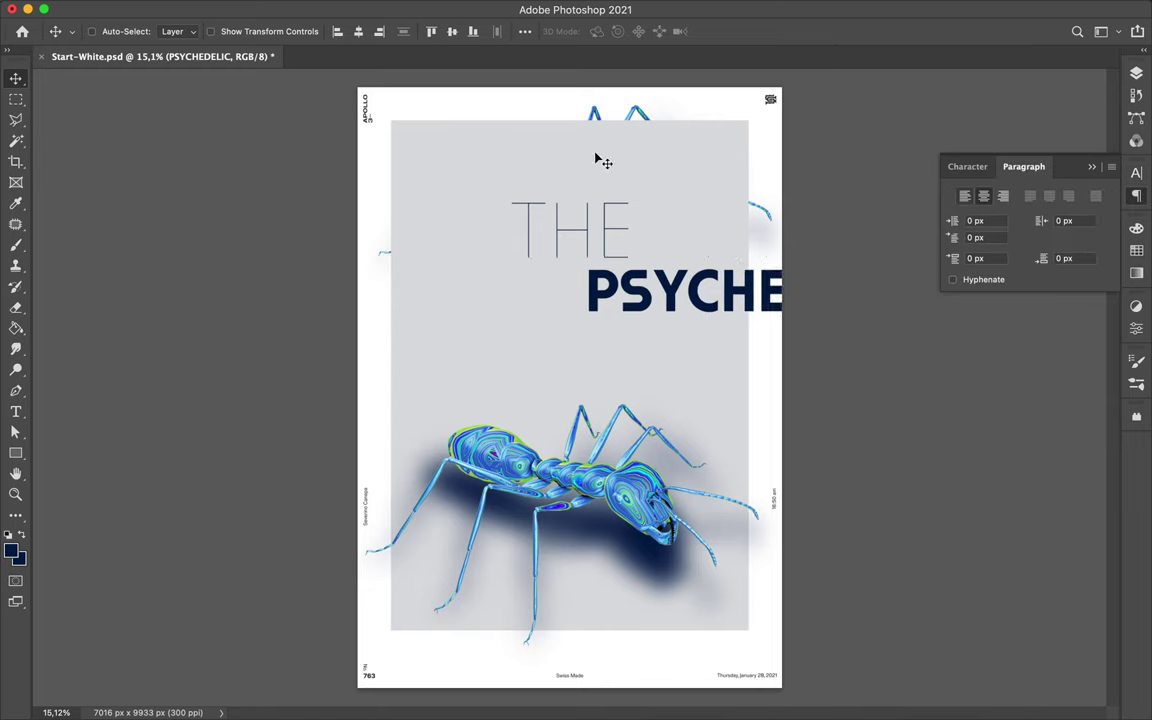
double_click(630, 345)
text(ANT)
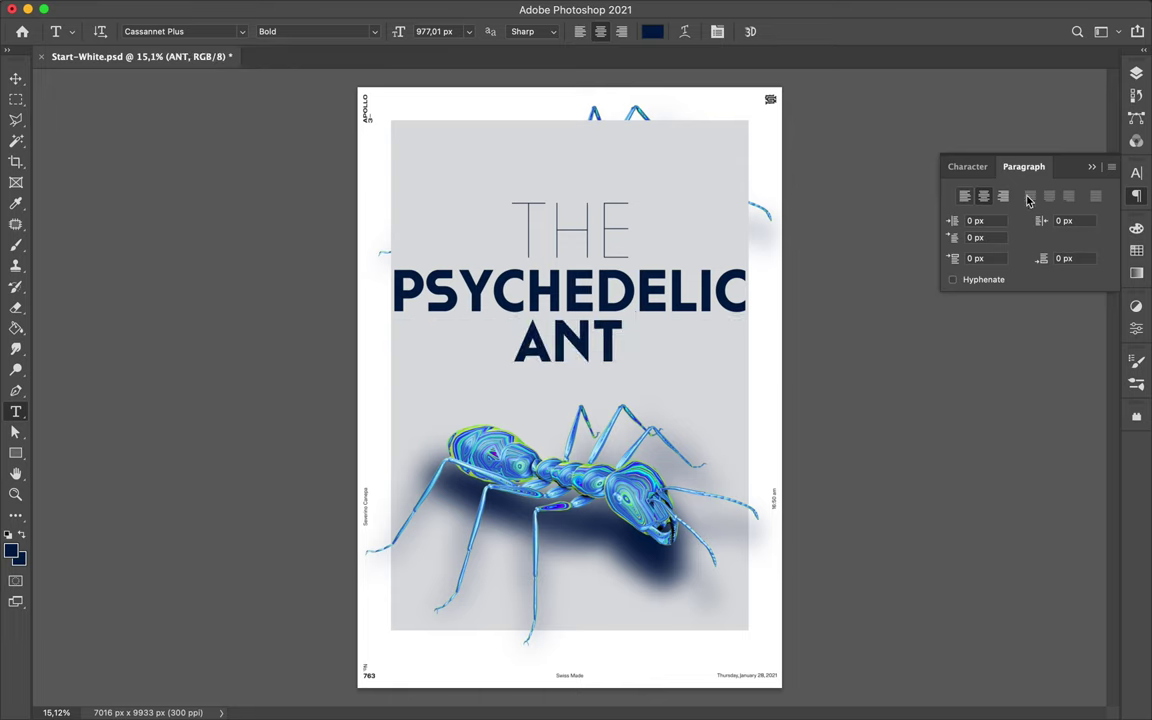
click(967, 166)
click(1080, 196)
click(1050, 246)
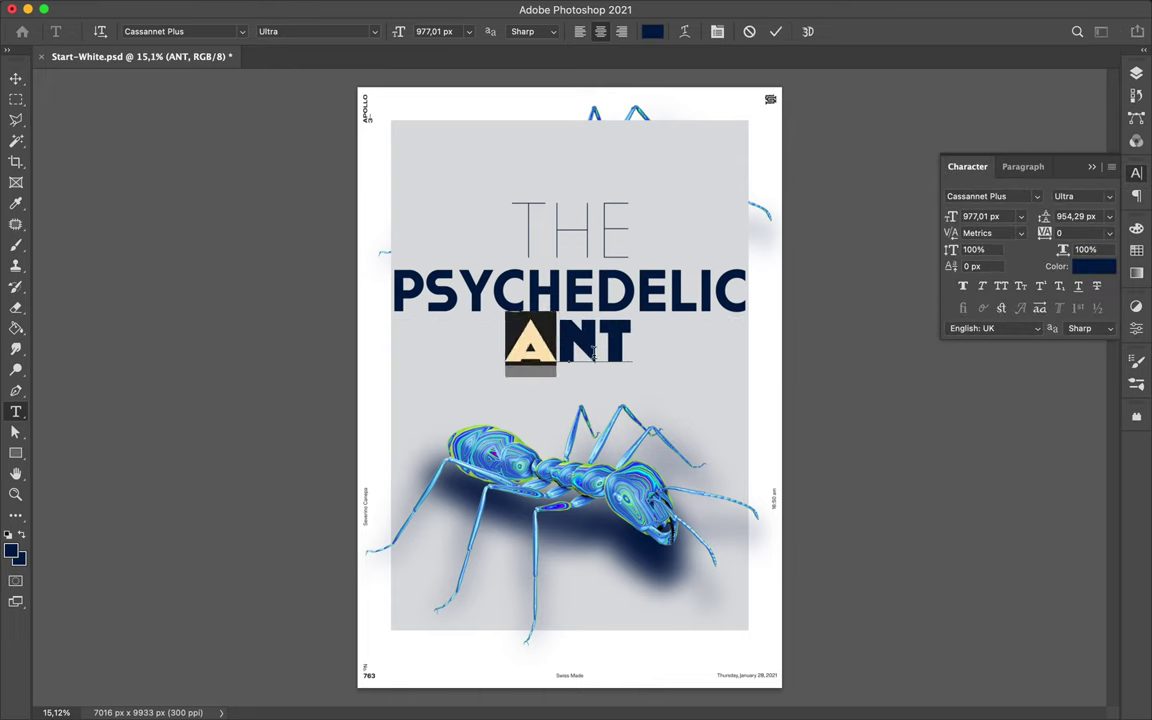
Enlarge ANT considerably and lower it slightly on the poster
drag(658, 368, 713, 402)
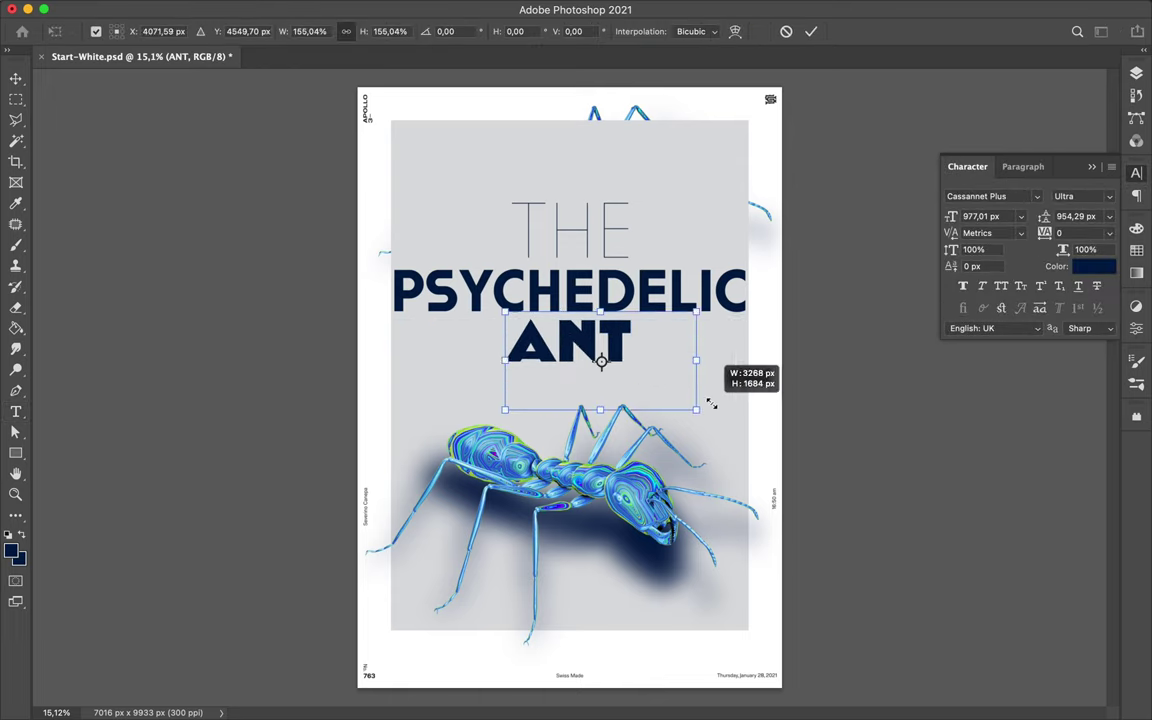
key(Escape)
key(v)
drag(685, 345, 683, 380)
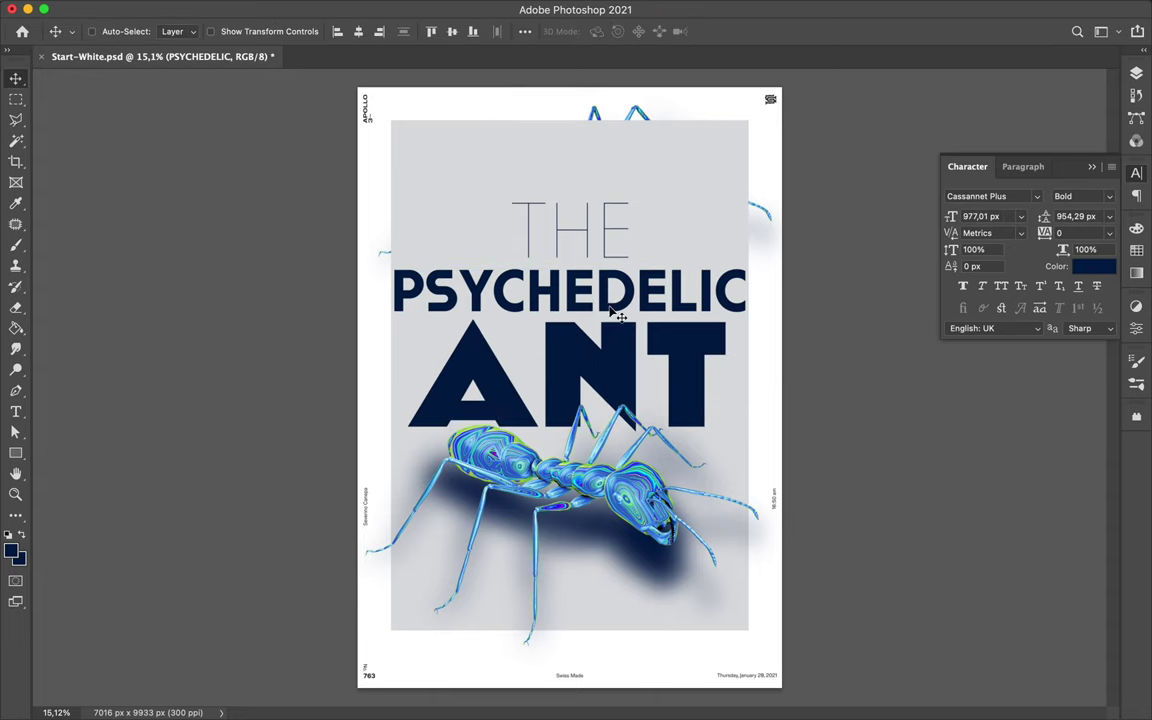
key(ctrl+t)
drag(577, 458, 580, 482)
key(Return)
Enlarge PSYCHEDELIC slightly and transform the THE text
key(ctrl+t)
drag(571, 298, 565, 292)
key(Return)
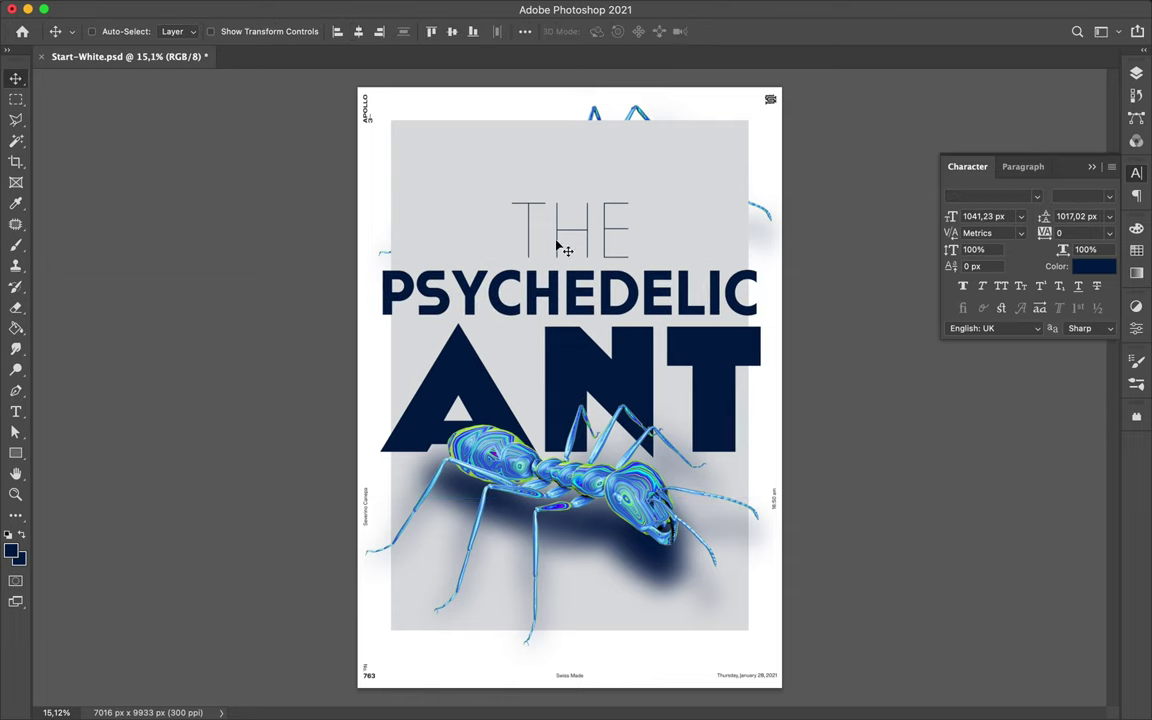
key(ctrl+t)
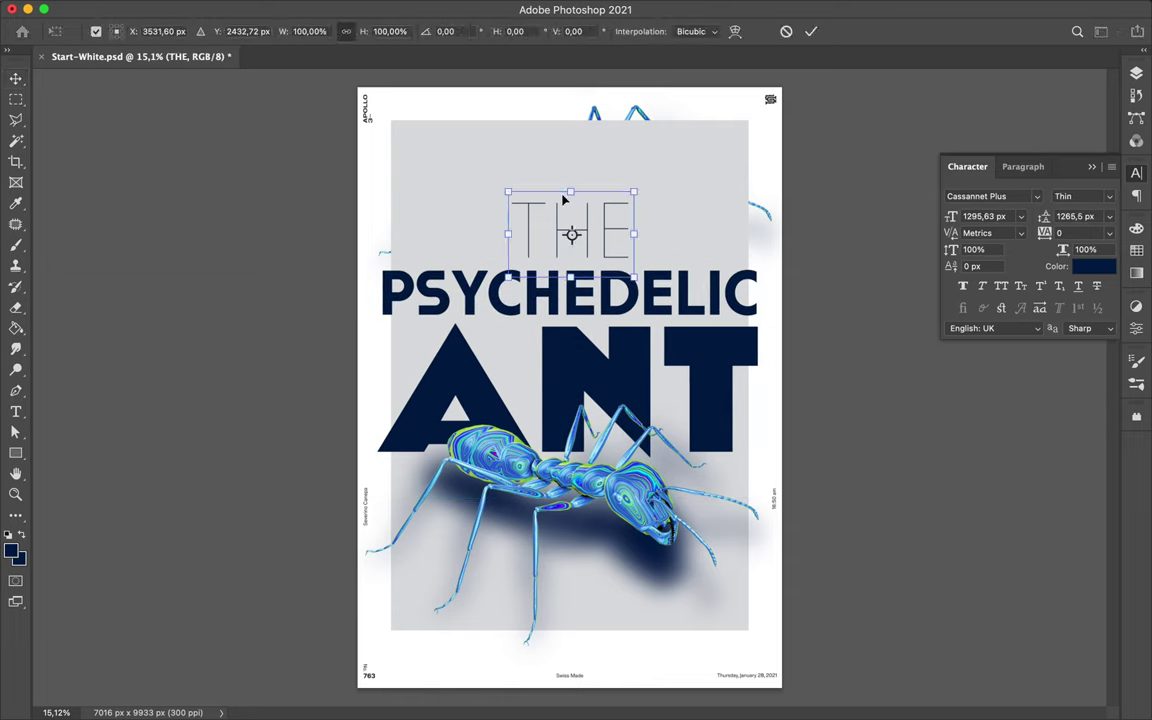
key(Return)
Draw a navy rounded-rectangle badge behind THE and make THE white
right_click(15, 453)
click(90, 452)
drag(603, 259, 612, 270)
key(a)
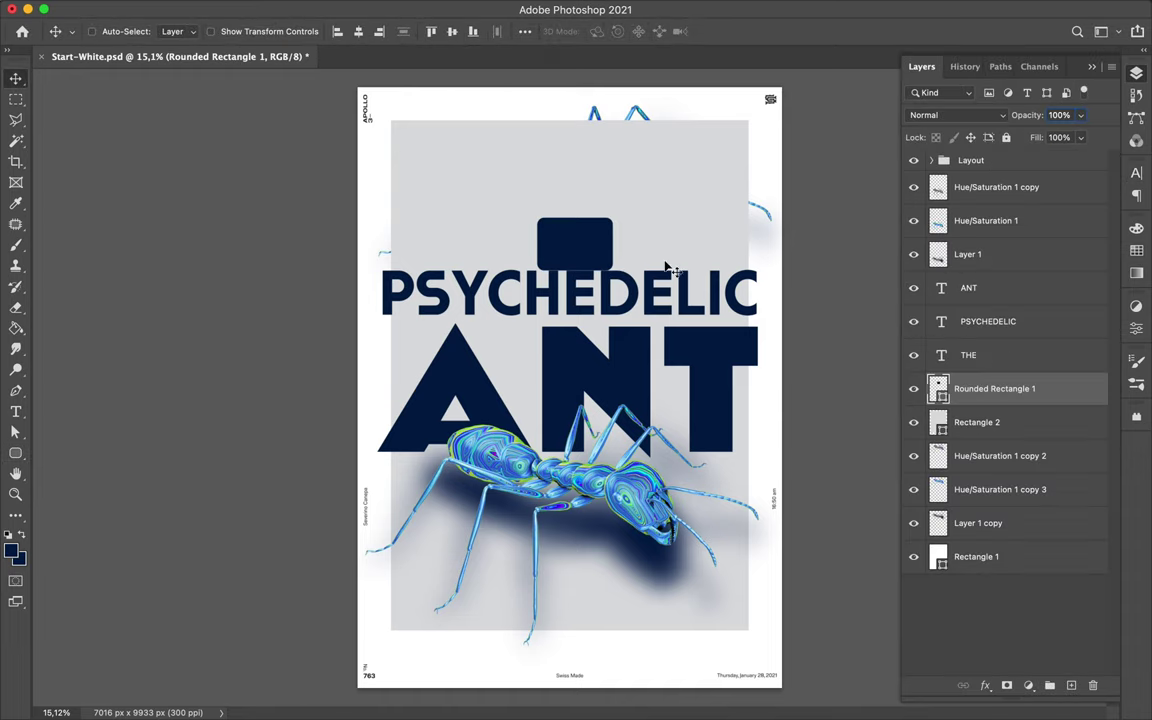
click(1136, 250)
click(1136, 172)
scroll(643, 223, up, 3)
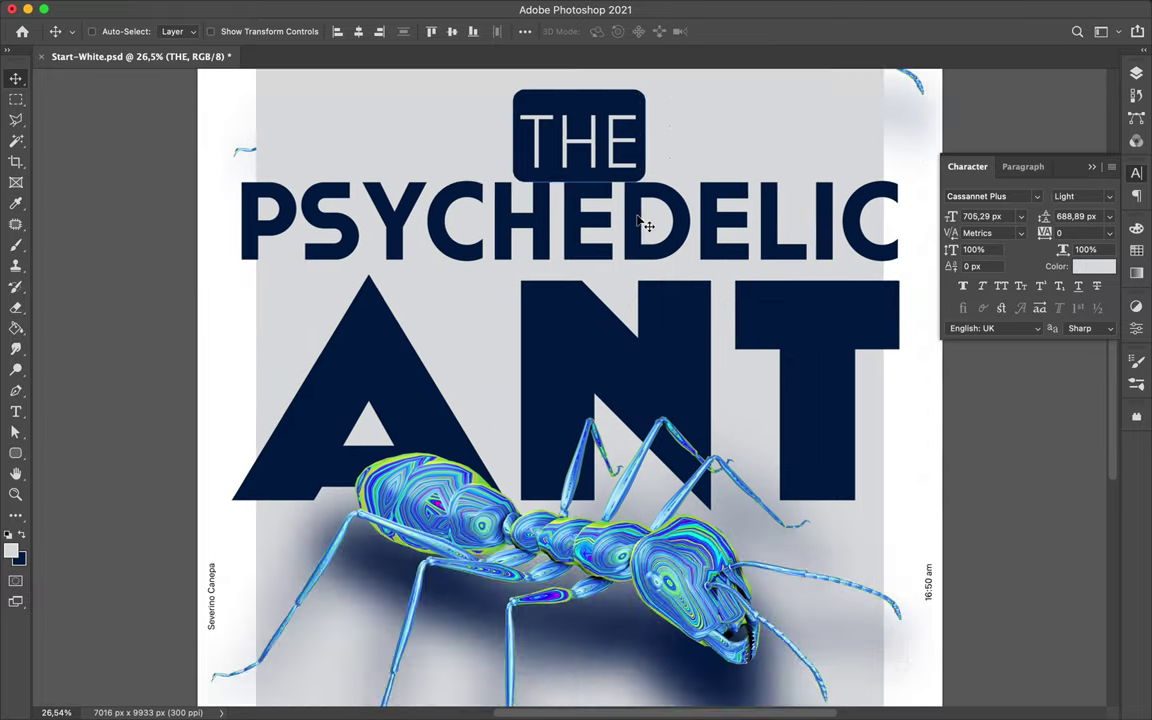
scroll(620, 260, up, 3)
key(a)
click(598, 284)
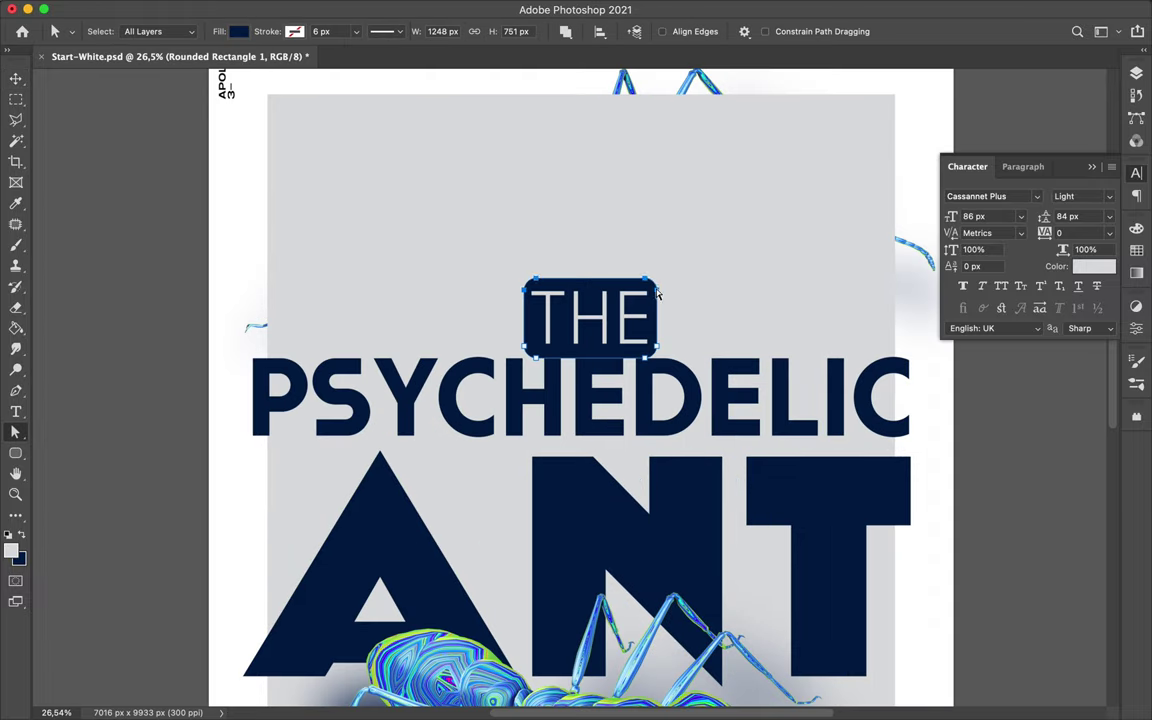
Fit the whole poster on screen and set navy as the paint colour
key(v)
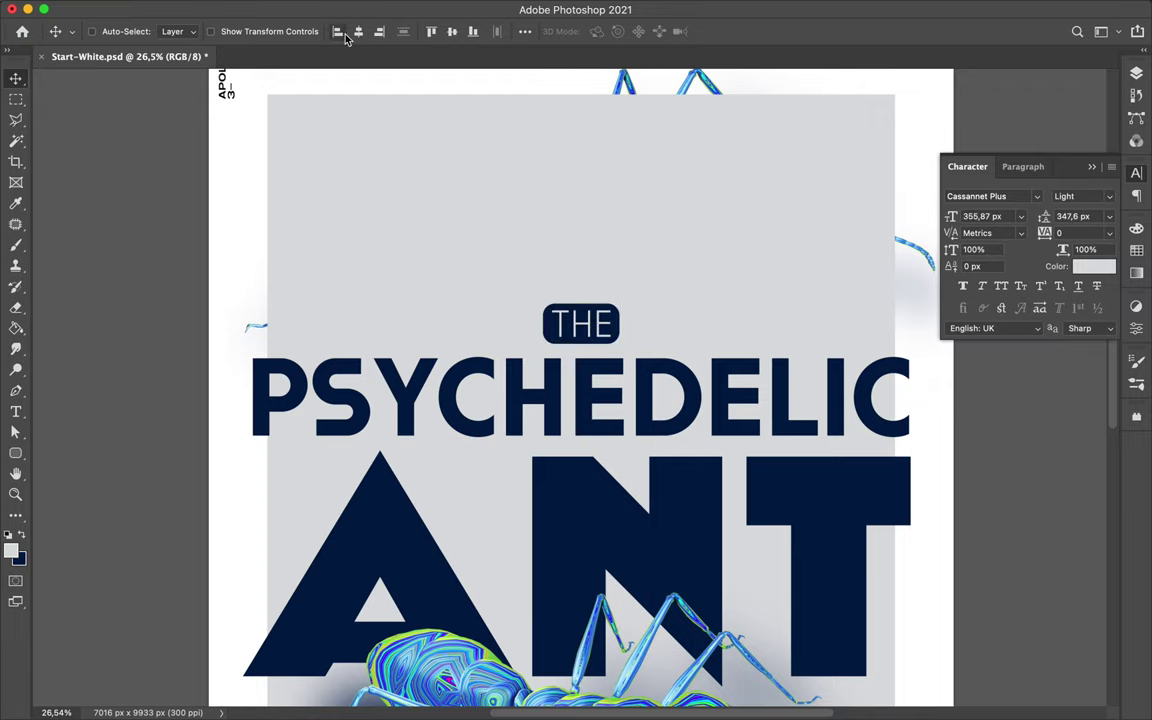
key(ctrl+0)
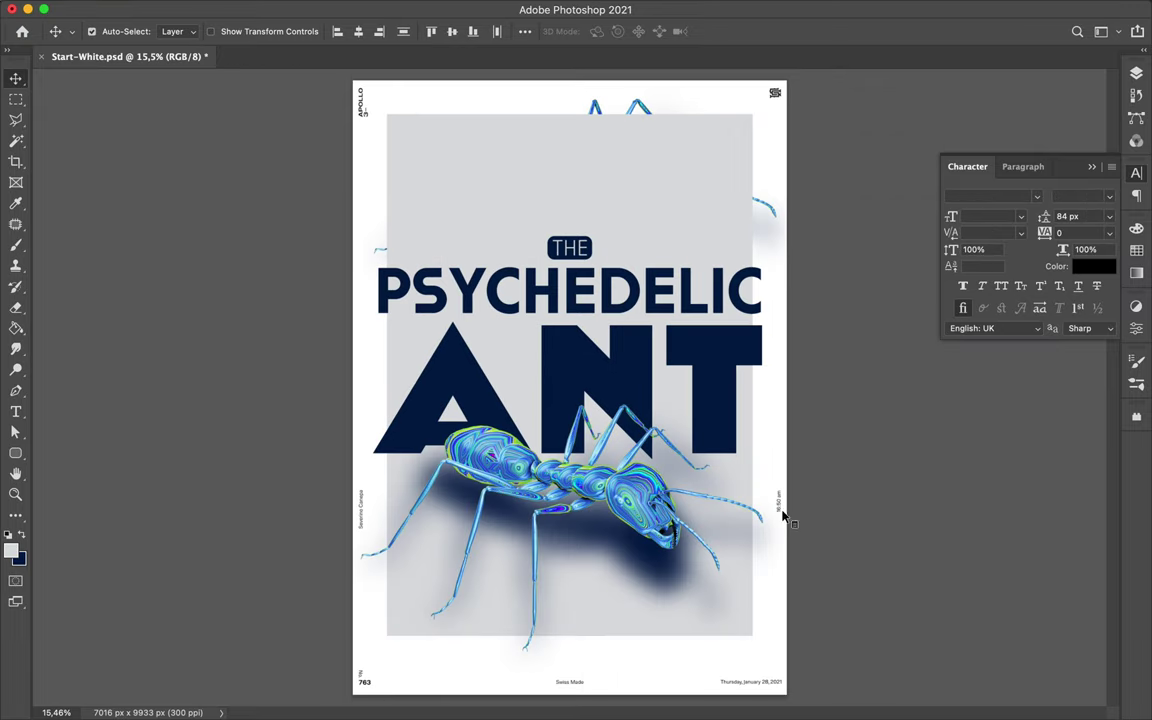
click(1136, 196)
click(947, 269)
Select the PSYCHEDELIC and THE text layers on the canvas
click(1034, 270)
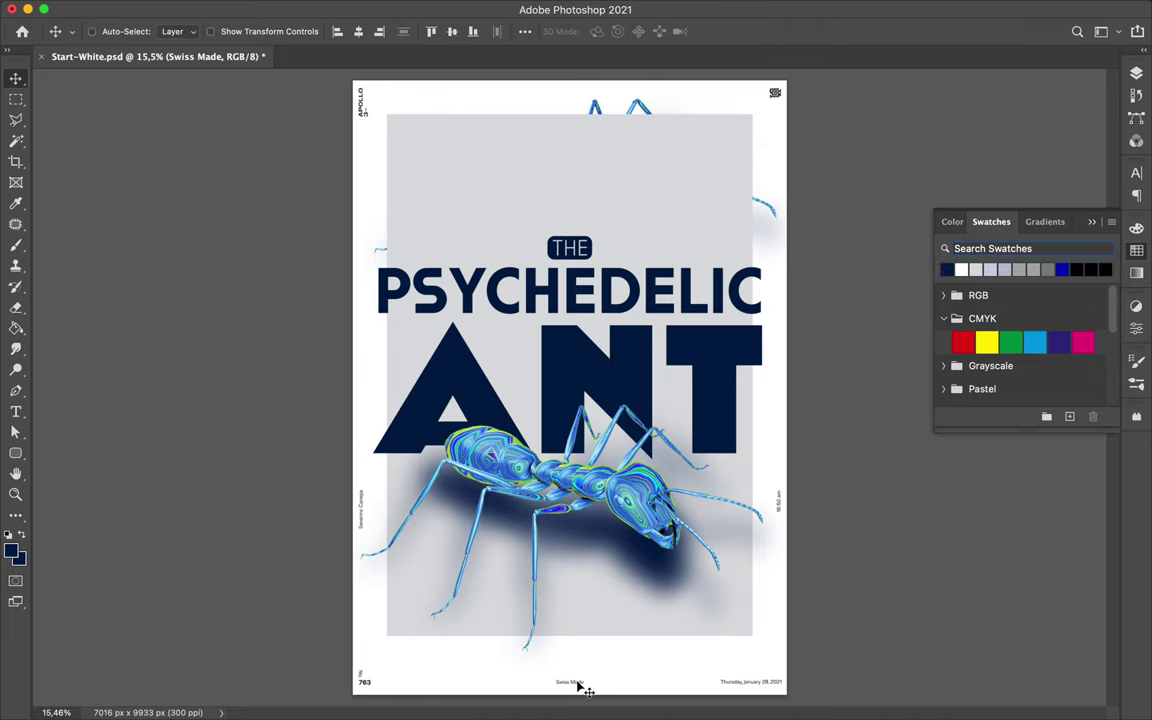
scroll(694, 368, up, 5)
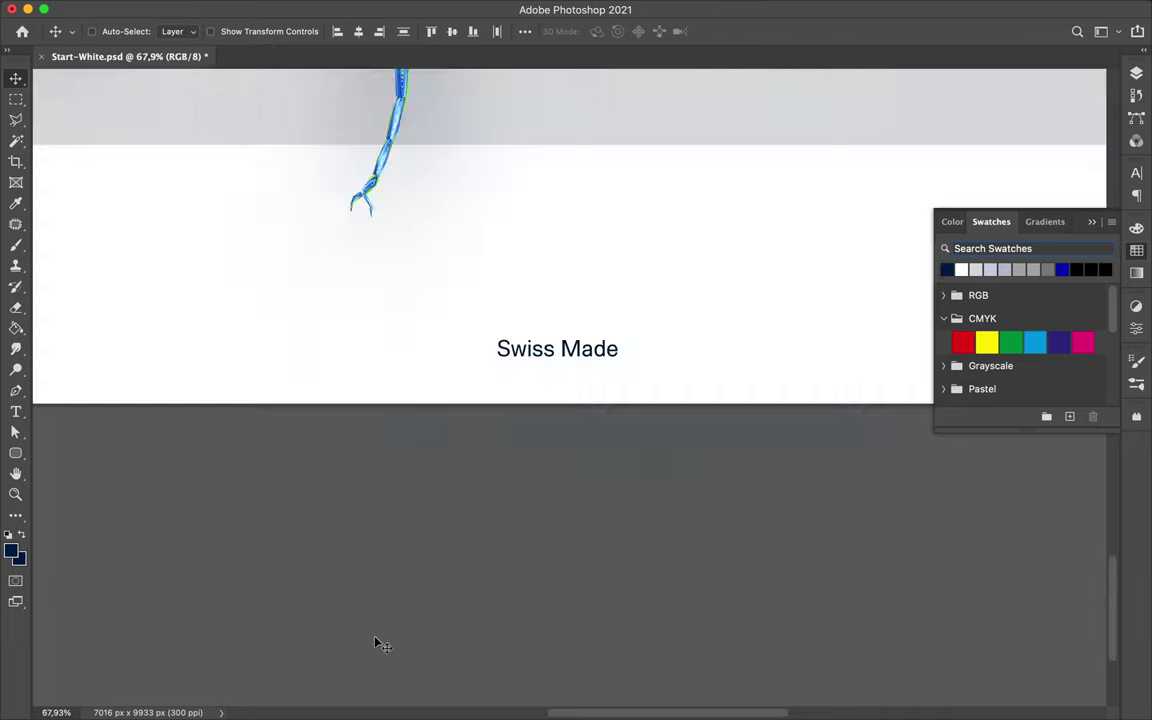
scroll(378, 643, up, 2)
scroll(218, 443, left, 5)
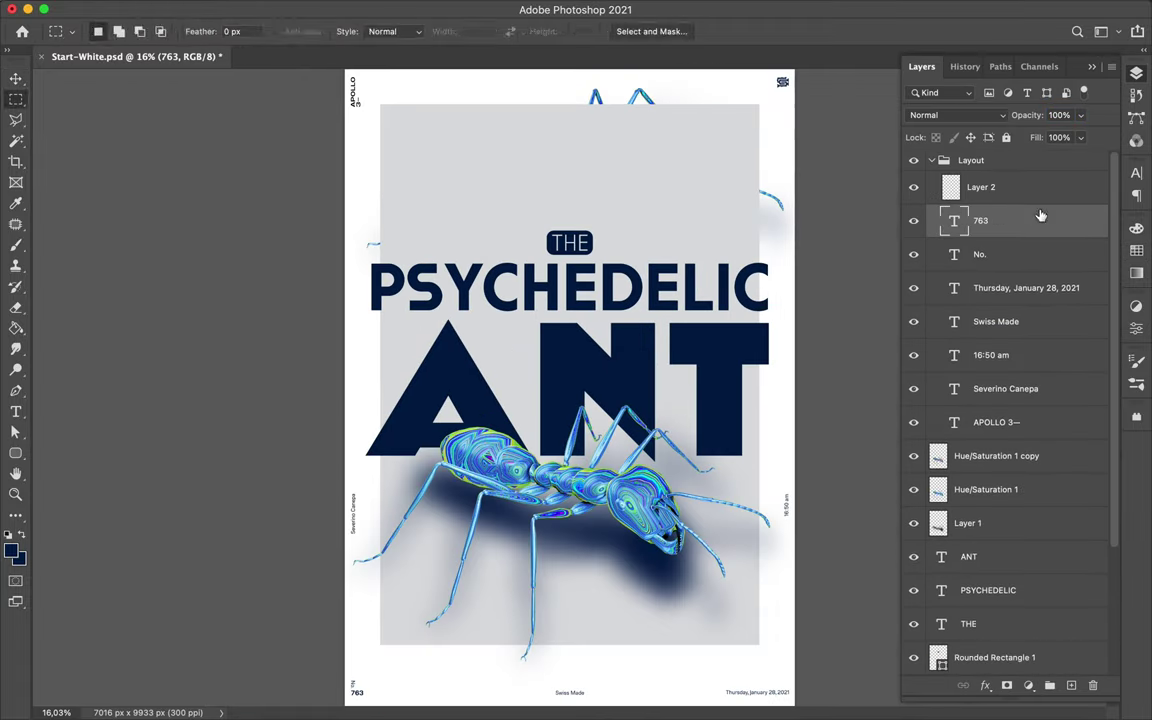
key(v)
click(668, 287)
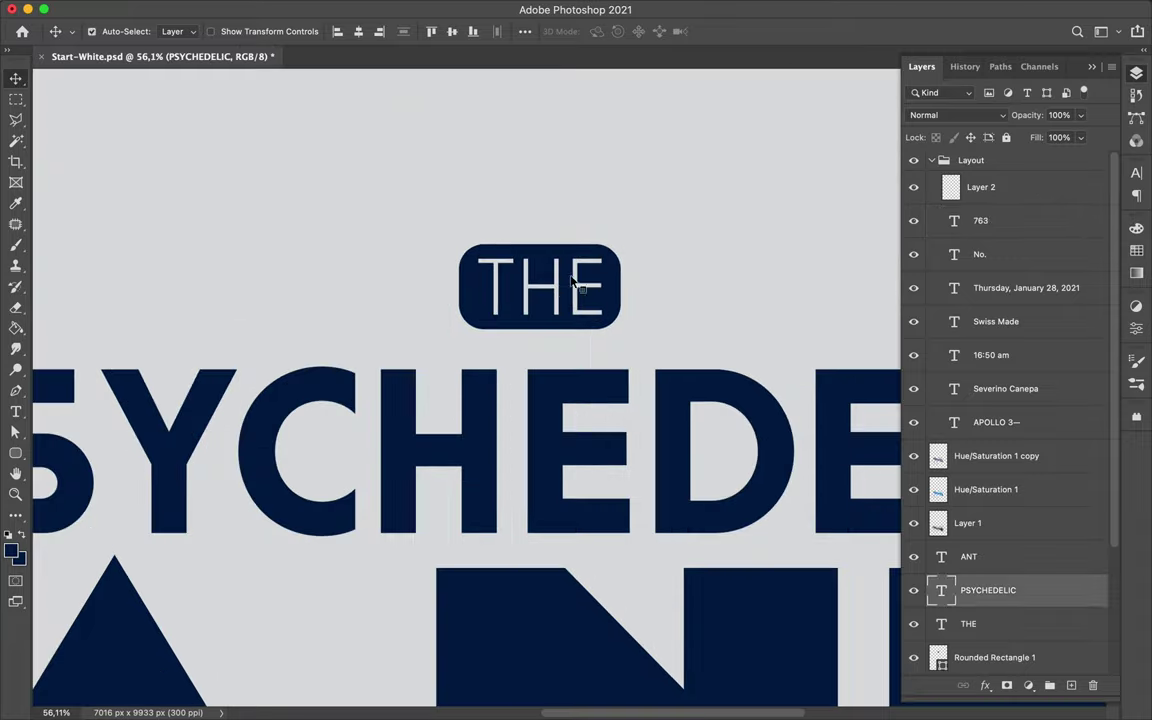
click(566, 290)
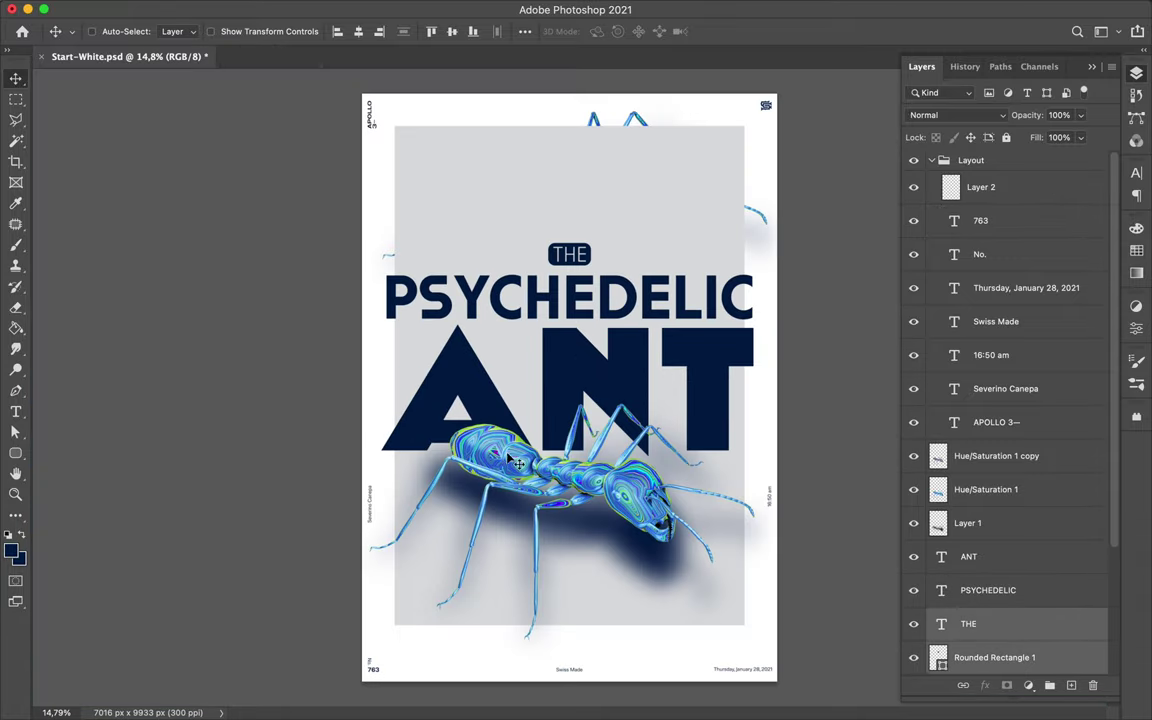
Duplicate Hue/Saturation 1 copy and Hue/Saturation 1, merging the copies into one layer
click(996, 456)
shift+click(987, 489)
key(ctrl+j)
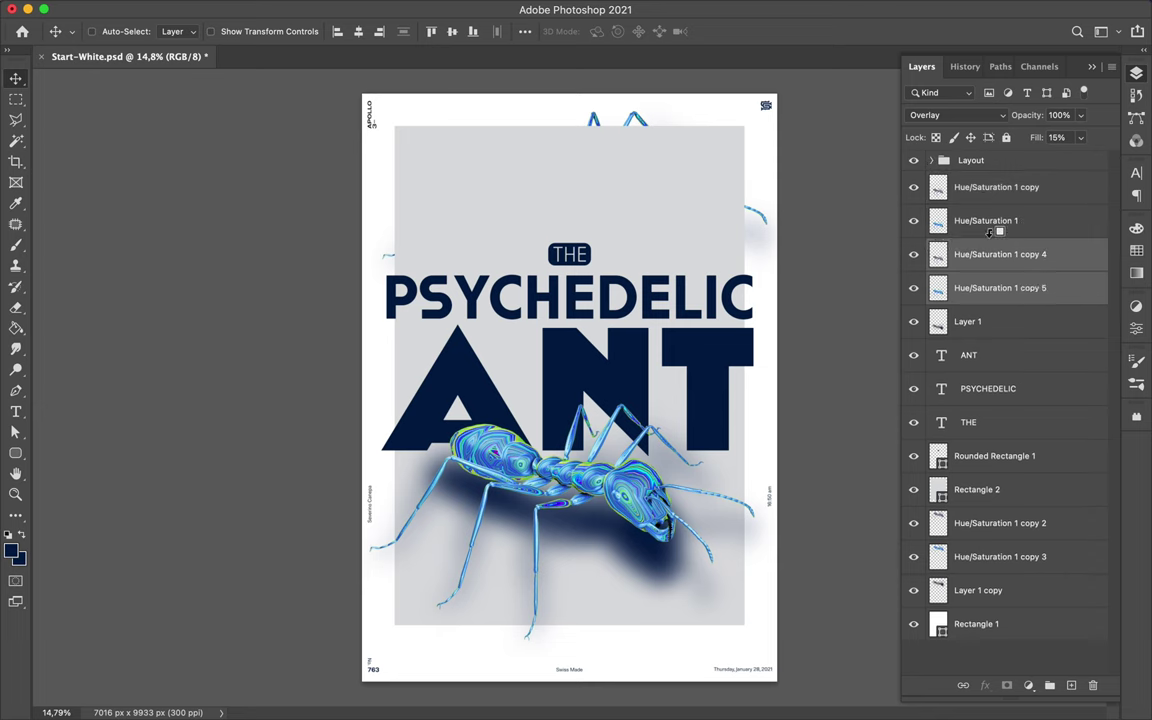
key(ctrl+e)
click(398, 10)
Liquify the merged ant with a 7058 brush into swirls and move it above Rectangle 1
click(404, 162)
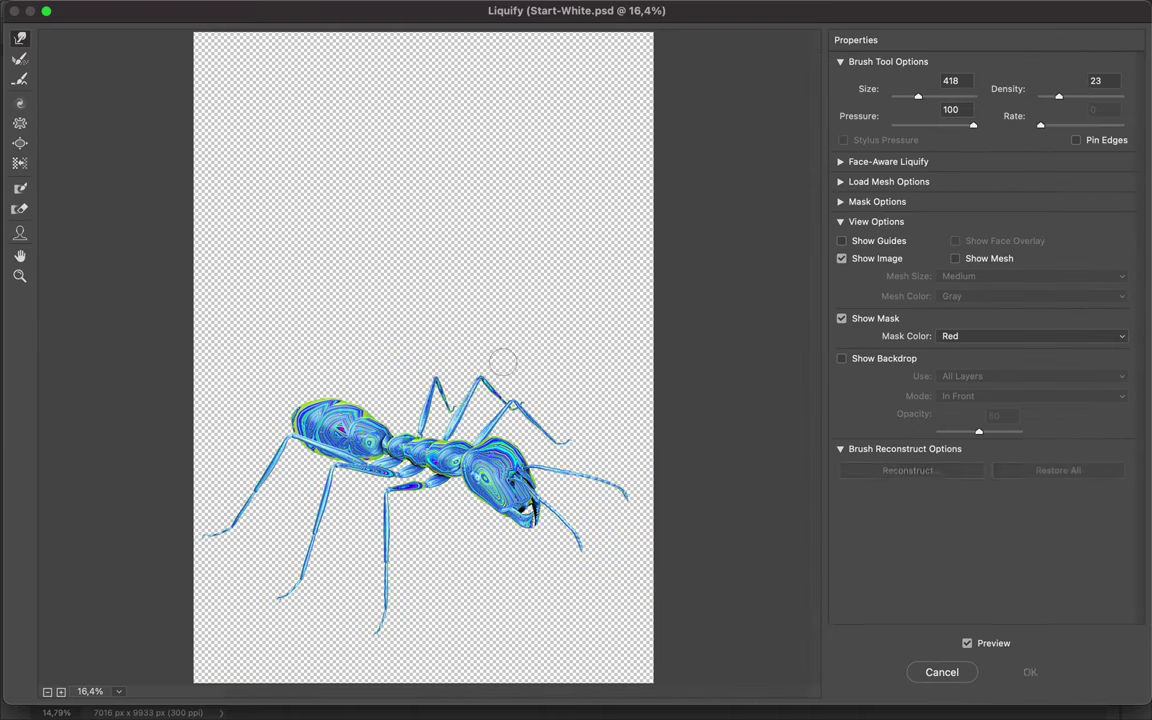
drag(918, 96, 955, 96)
mouse_move(550, 400)
mouse_down()
mouse_move(420, 520)
mouse_move(385, 340)
mouse_move(281, 230)
mouse_move(300, 420)
mouse_move(503, 424)
mouse_move(735, 682)
mouse_move(395, 25)
mouse_move(360, 40)
mouse_up()
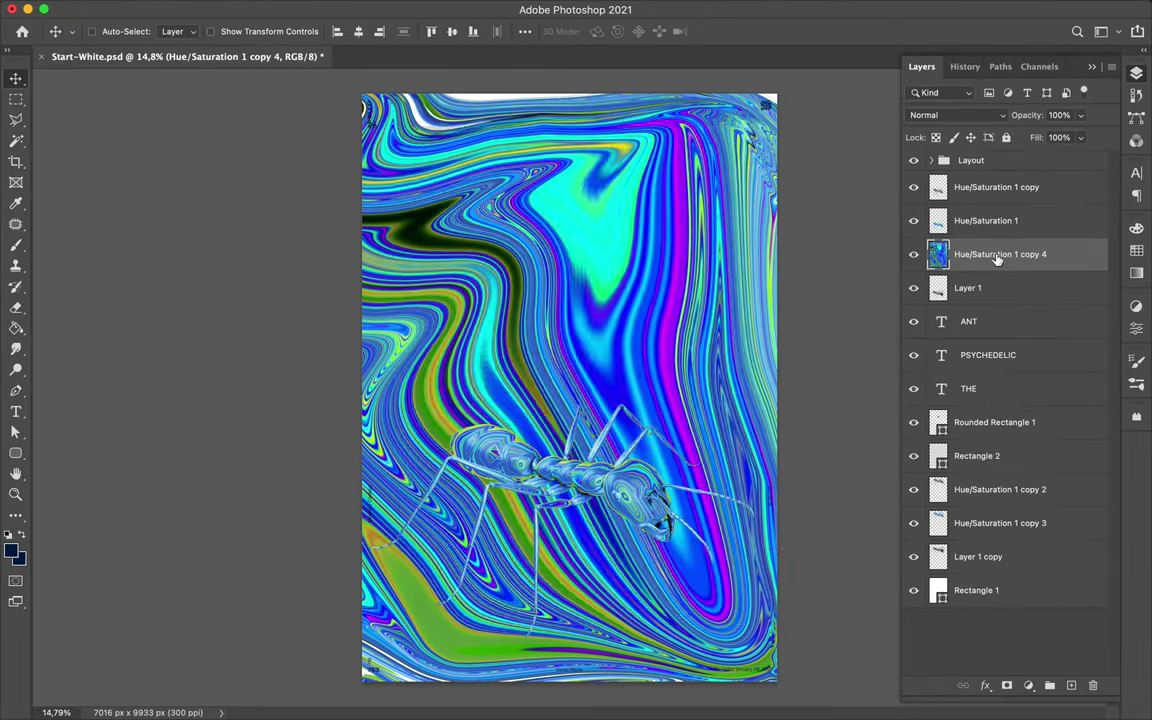
drag(998, 257, 998, 548)
Scale and position the swirl layer to fit inside the poster
key(ctrl+t)
drag(757, 541, 746, 617)
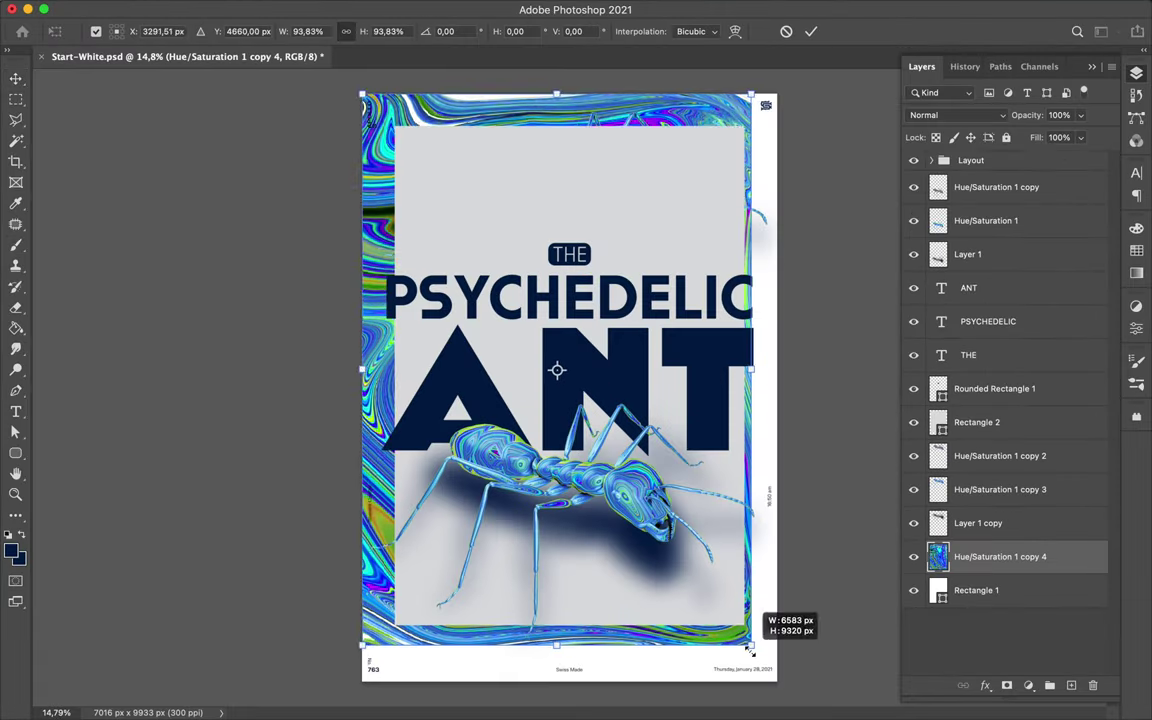
drag(360, 95, 411, 154)
key(Return)
drag(815, 453, 785, 450)
key(ctrl+t)
key(Return)
drag(576, 388, 744, 591)
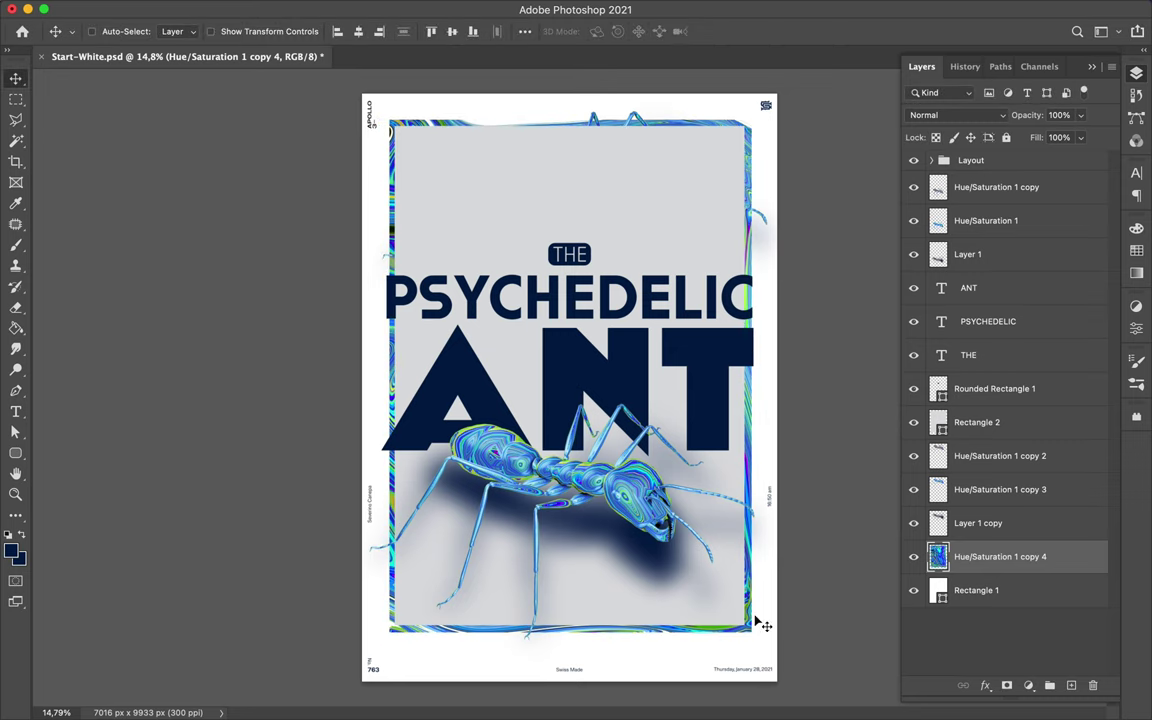
Copy a bottom swirl strip onto its own layer and shift it down
key(m)
mouse_move(605, 612)
mouse_down()
mouse_move(740, 630)
mouse_move(686, 636)
mouse_up()
key(ctrl+j)
key(v)
Copy another bottom strip, rotate it vertical, and place it at the left edge
click(1000, 590)
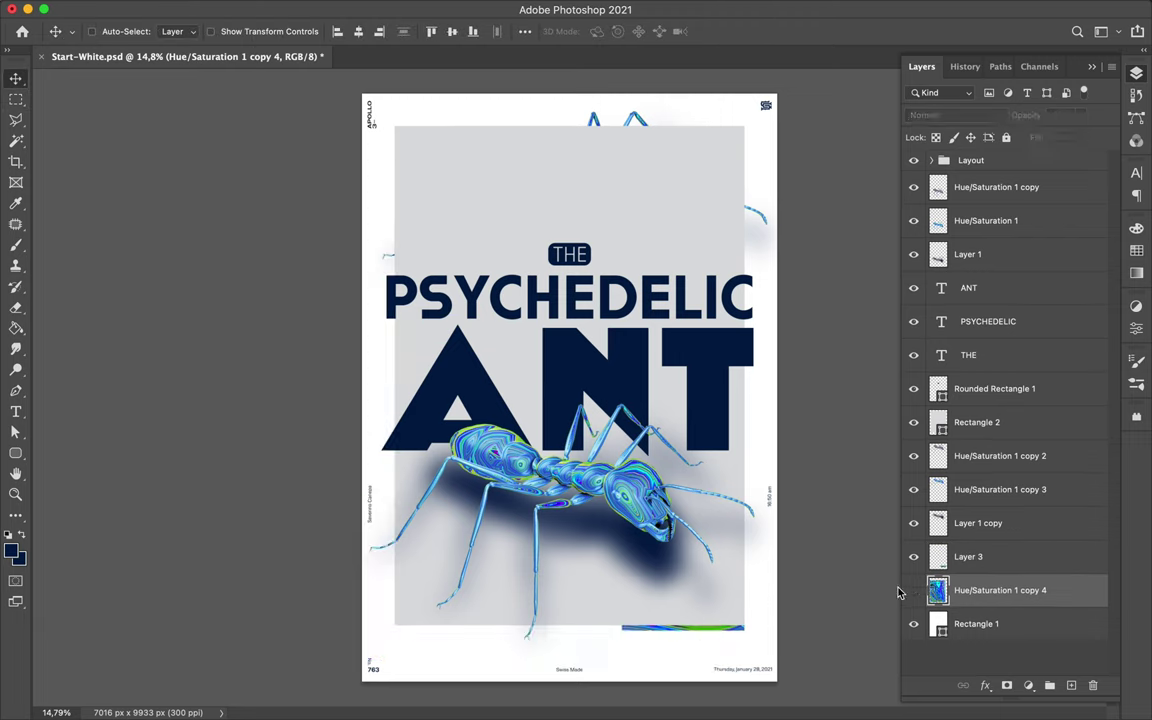
key(m)
drag(423, 645, 650, 652)
key(ctrl+j)
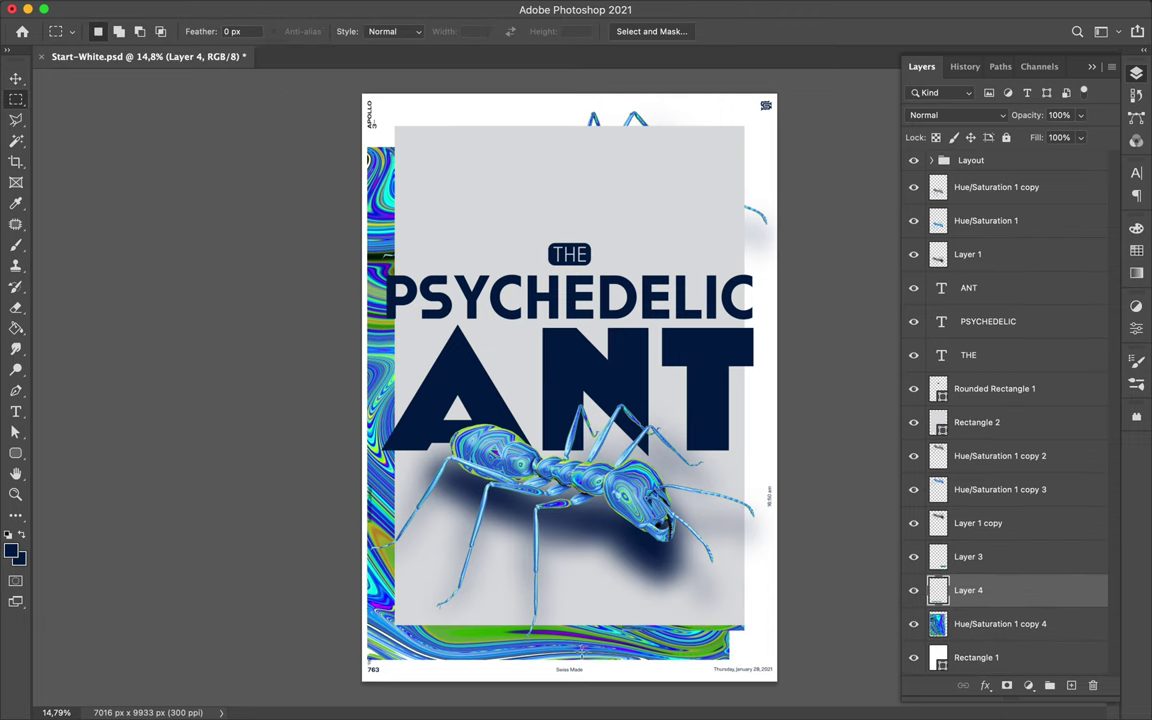
key(ctrl+t)
drag(537, 648, 694, 392)
drag(780, 400, 705, 313)
key(Return)
mouse_move(670, 435)
mouse_down()
mouse_move(772, 435)
mouse_move(365, 190)
mouse_up()
Copy a small swirl square at top right and move its layer to the top
click(404, 154)
key(m)
drag(614, 413, 658, 97)
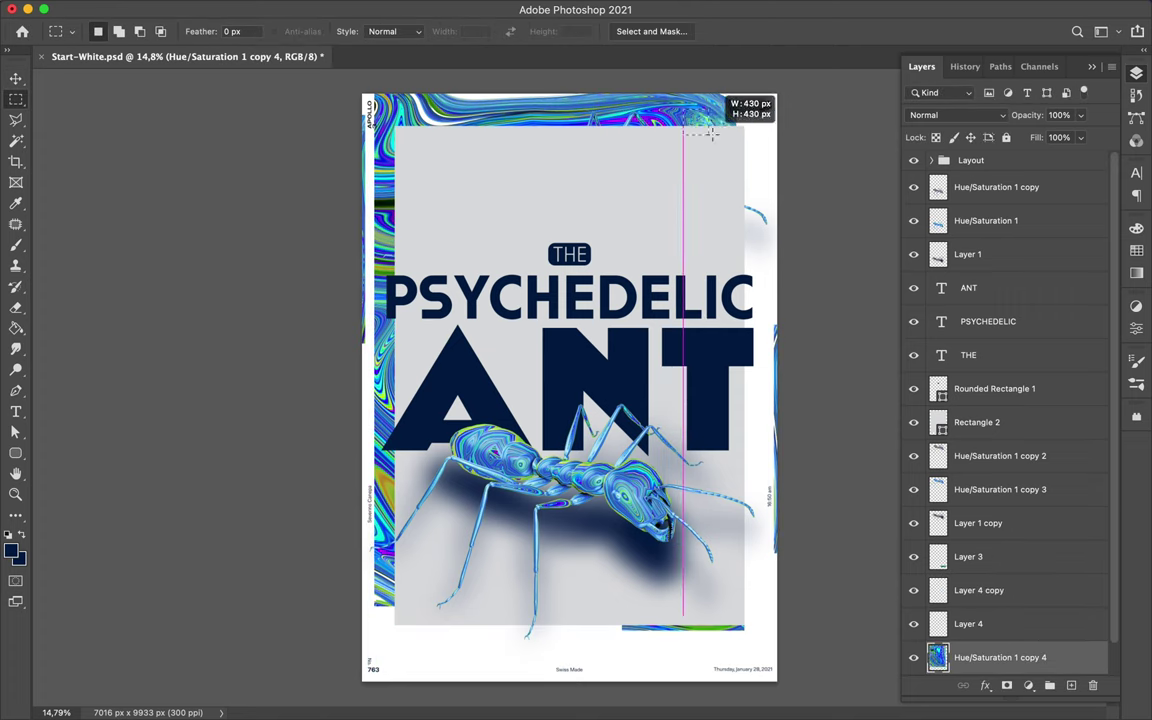
key(ctrl+j)
key(v)
drag(968, 657, 1001, 170)
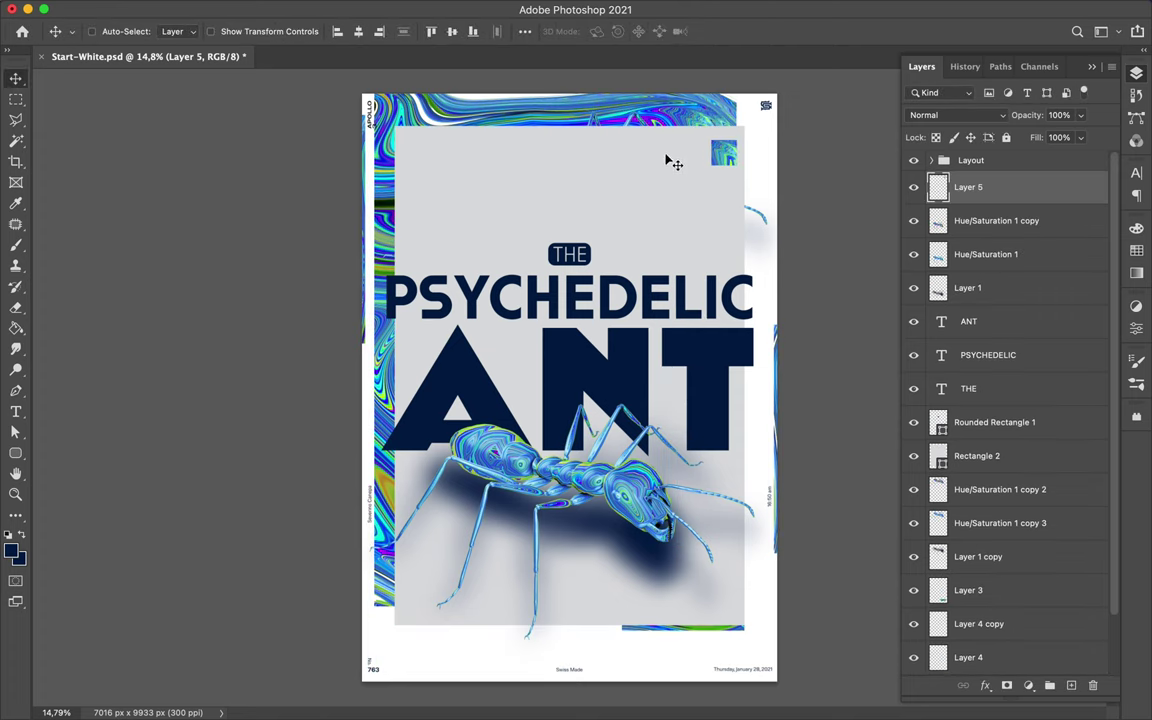
Copy another thin swirl strip to a new layer and hide the full swirl
ctrl+click(582, 100)
key(m)
mouse_move(582, 98)
mouse_down()
mouse_move(735, 104)
mouse_move(531, 684)
mouse_up()
key(ctrl+j)
key(v)
click(913, 624)
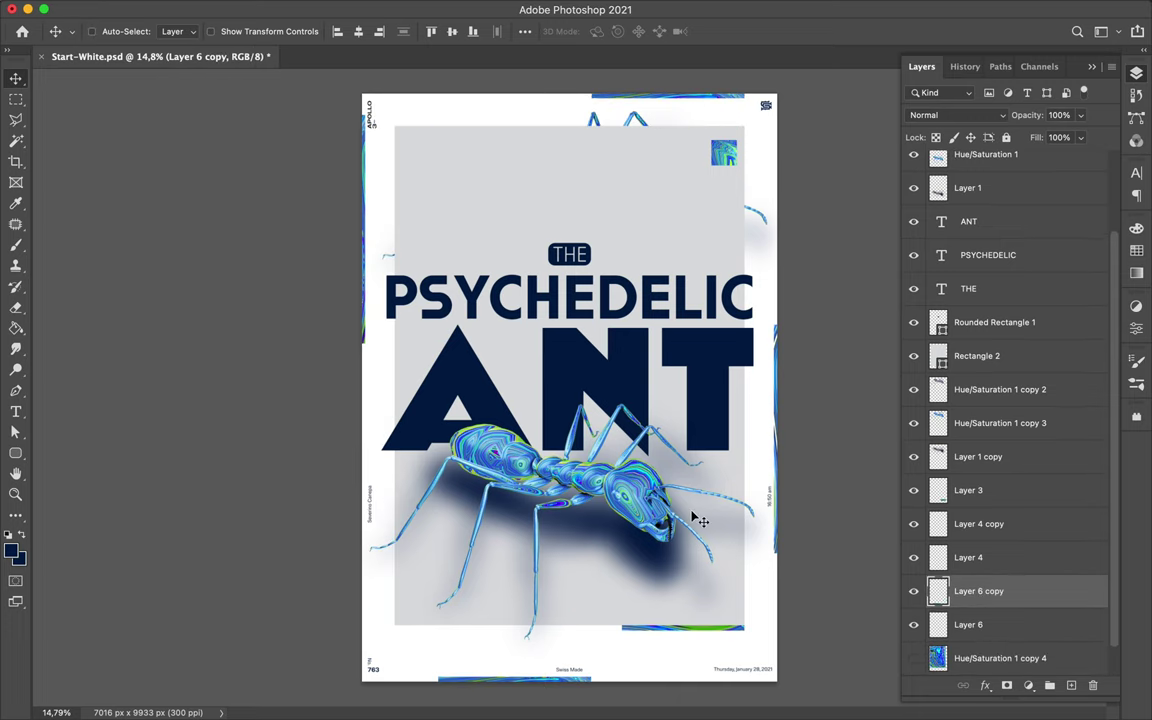
Add a new layer above Rectangle 2 and choose a thin grunge stripe brush
click(977, 355)
key(ctrl+shift+alt+n)
key(b)
click(105, 31)
click(128, 265)
key(Return)
Select the Thin_grunge_stripe_21 brush with a 90° angle
alt+scroll(407, 111, up, 2)
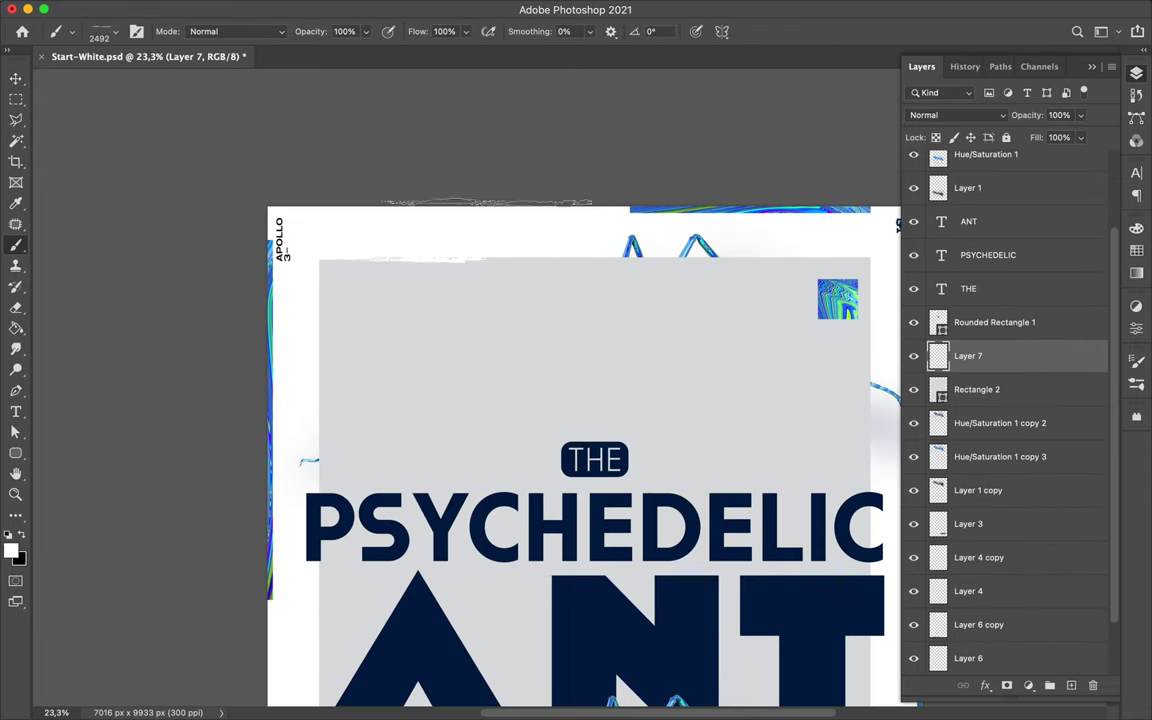
alt+scroll(702, 227, down, 2)
click(129, 329)
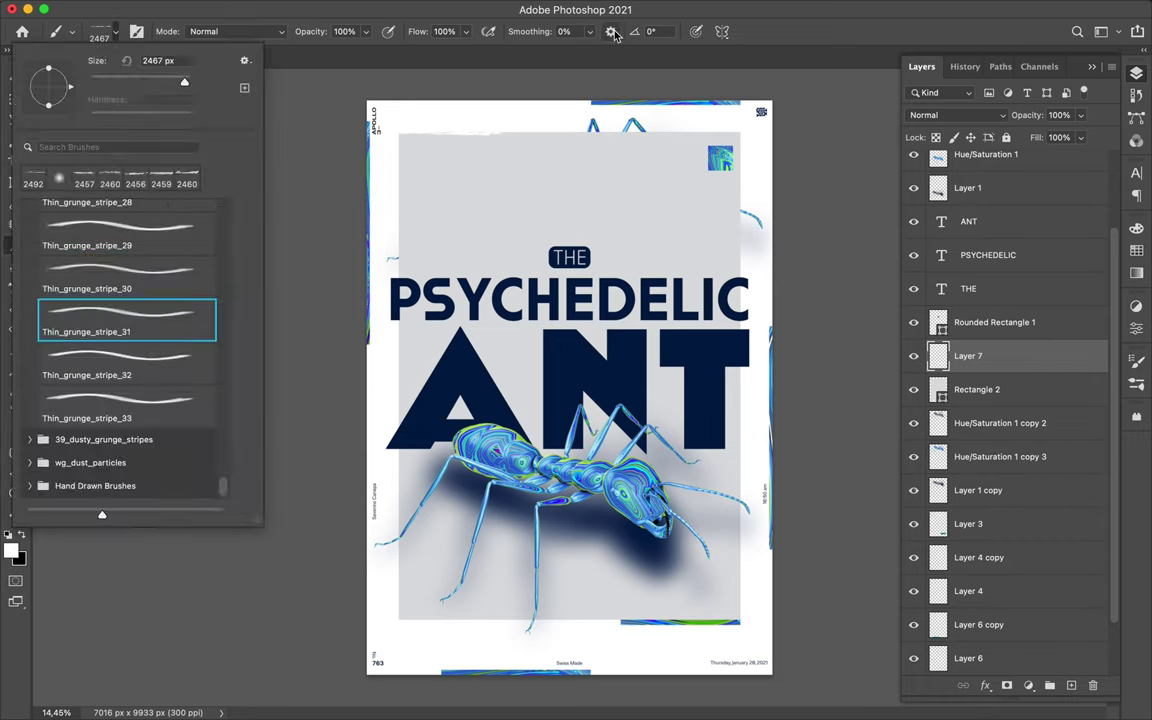
key(Return)
click(651, 31)
text(90)
key(BackSpace)
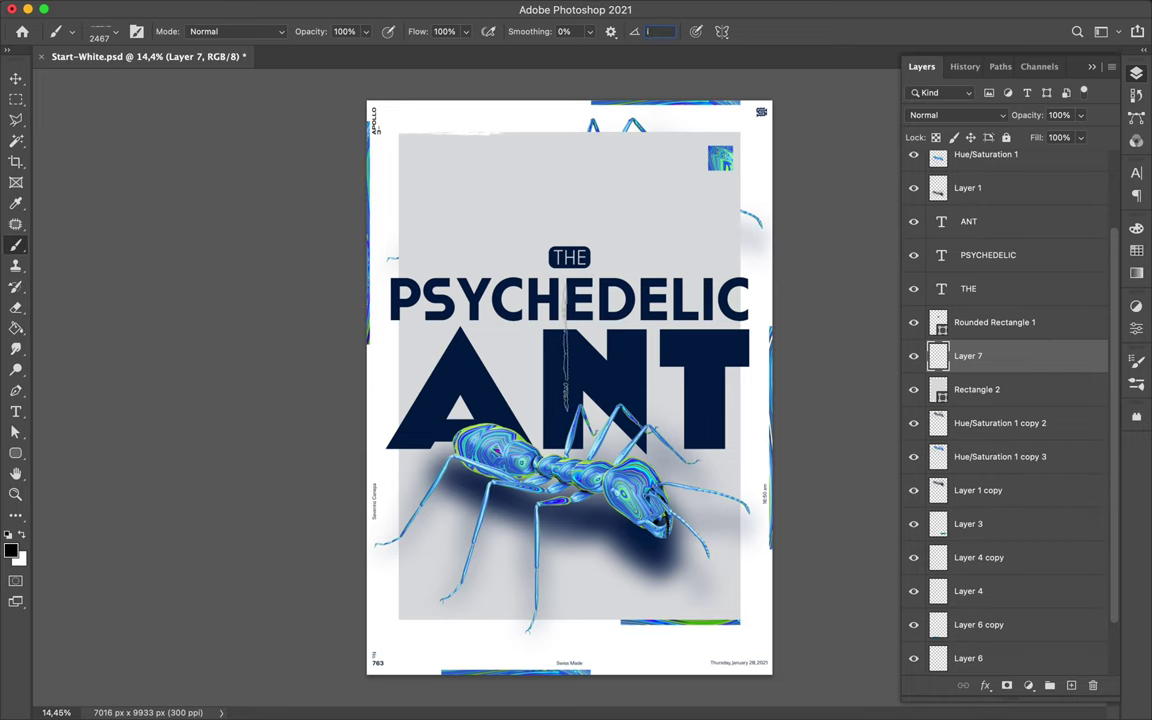
text(90)
key(Return)
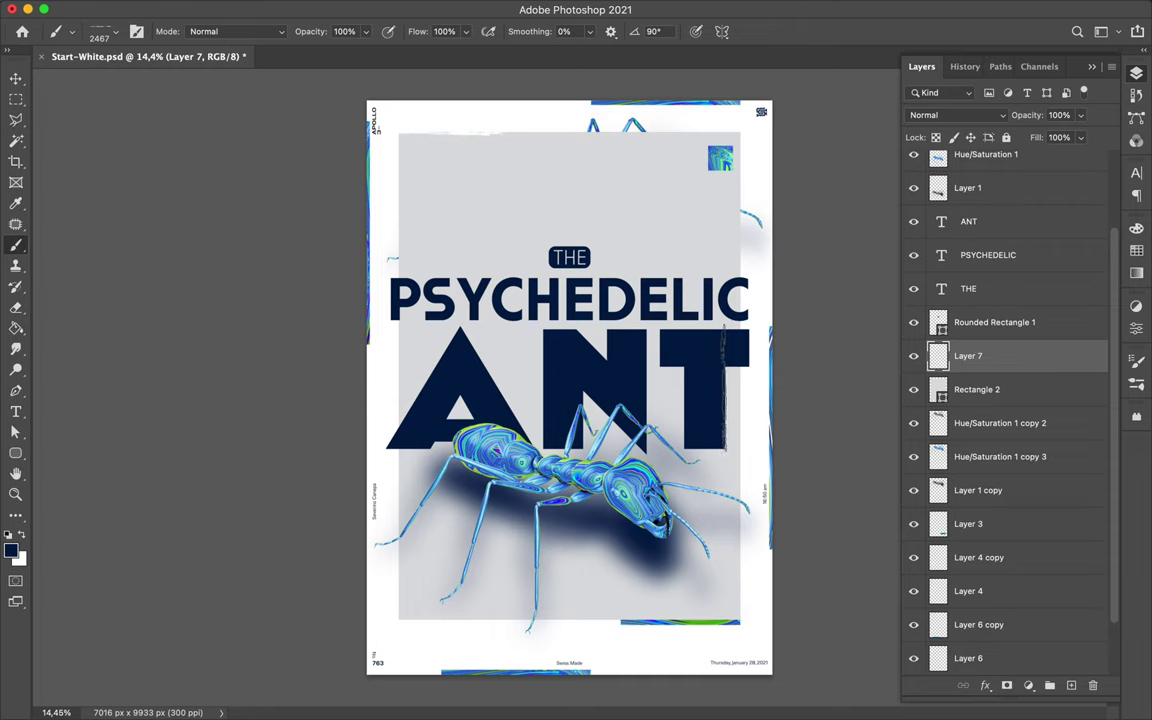
Reselect a grunge stripe brush and set a light paint colour
key(e)
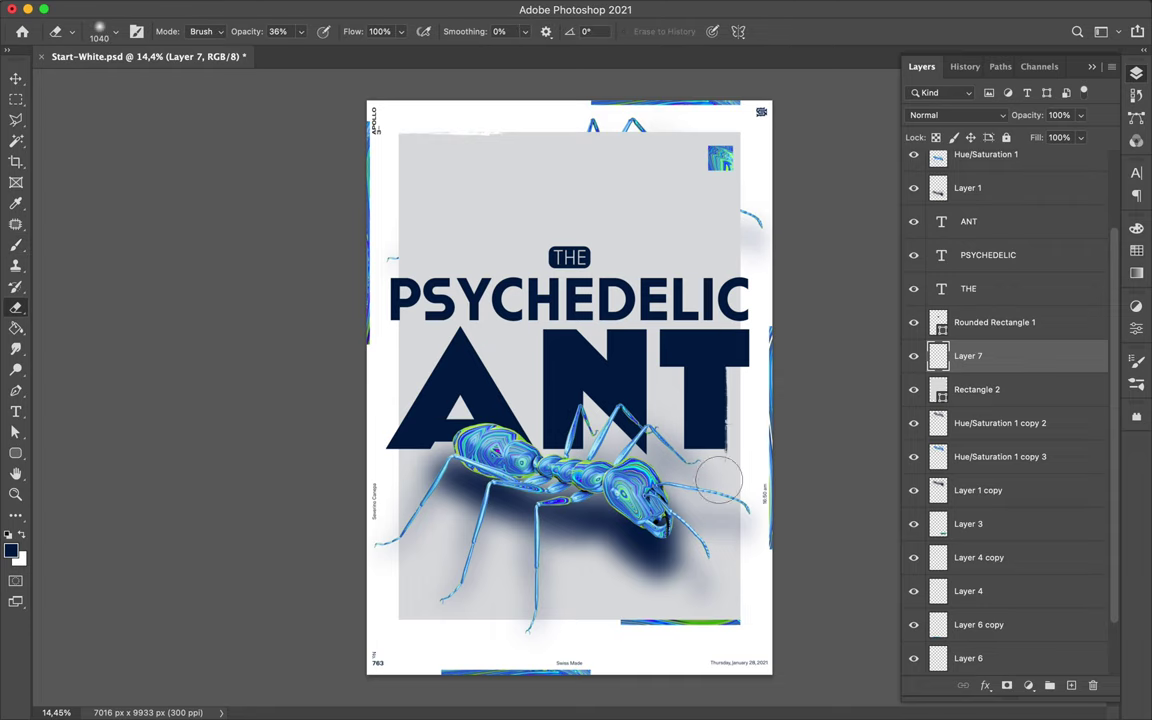
key(v)
key(b)
click(105, 31)
click(128, 257)
click(1136, 250)
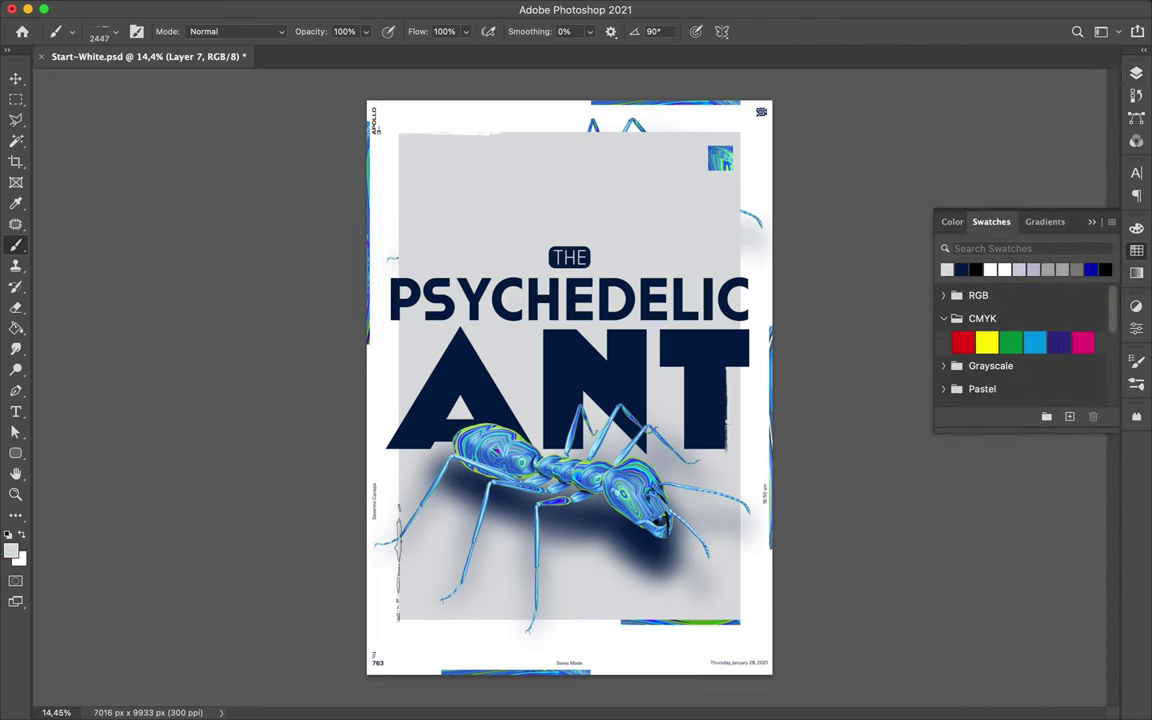
Switch to the Move tool and save the finished poster as Start-White.psd
key(v)
key(ctrl+s)
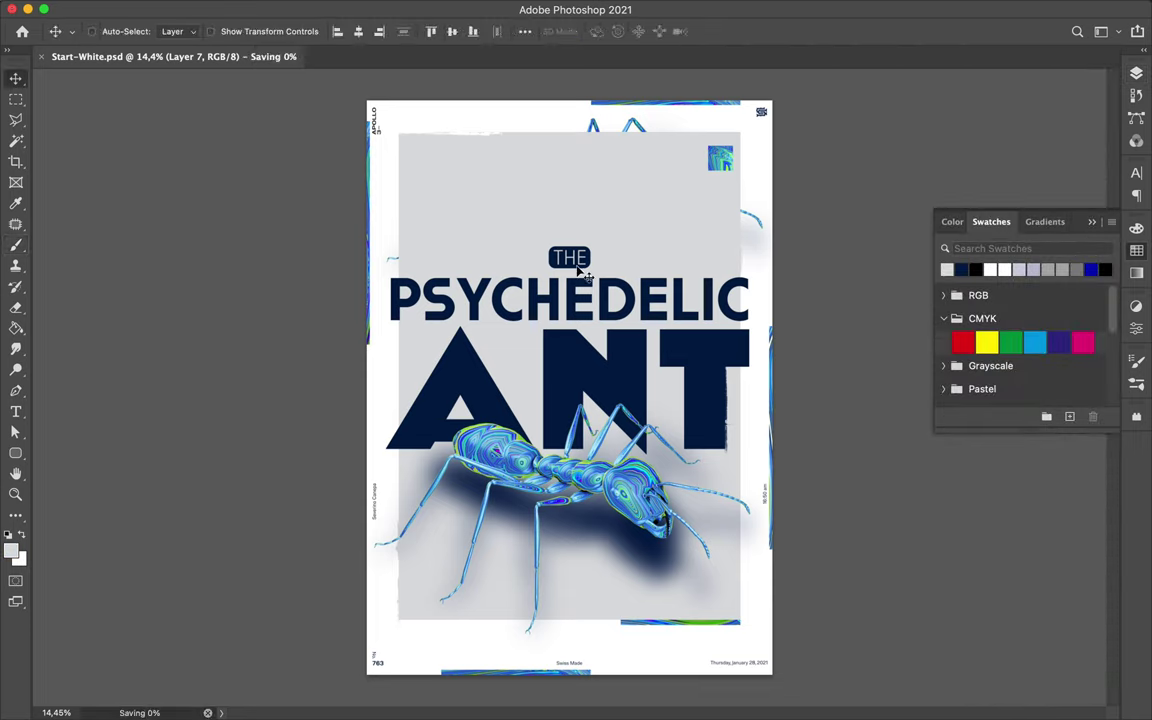
click(805, 10)
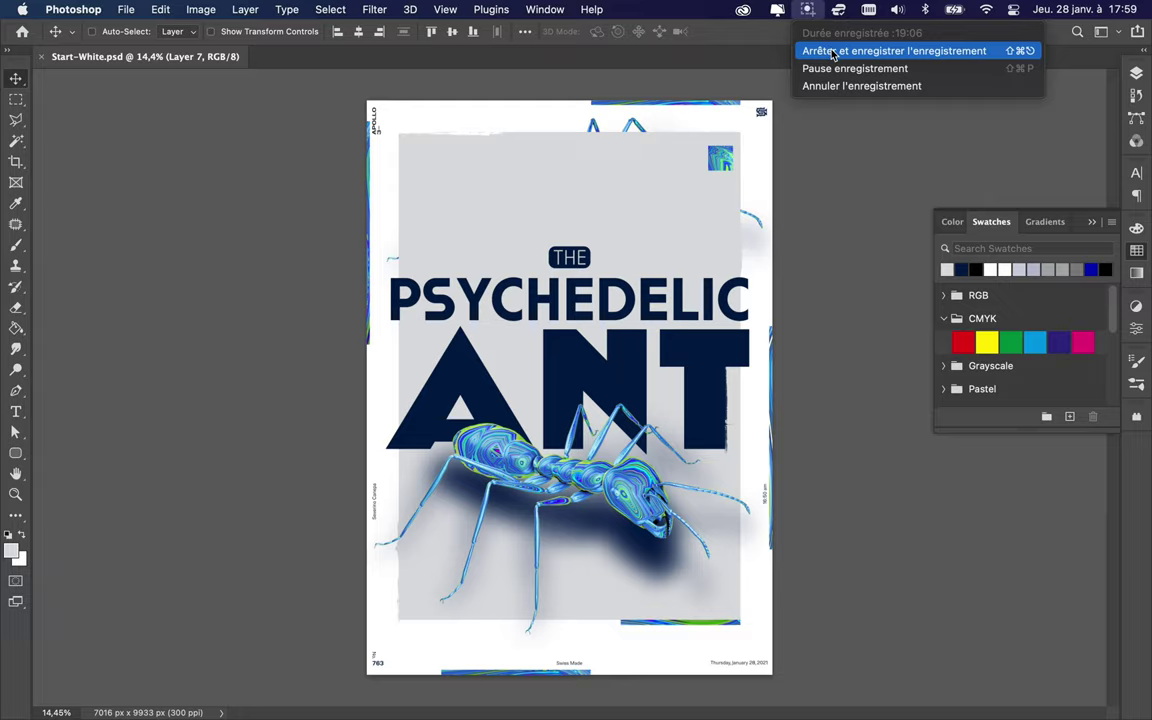
click(870, 46)
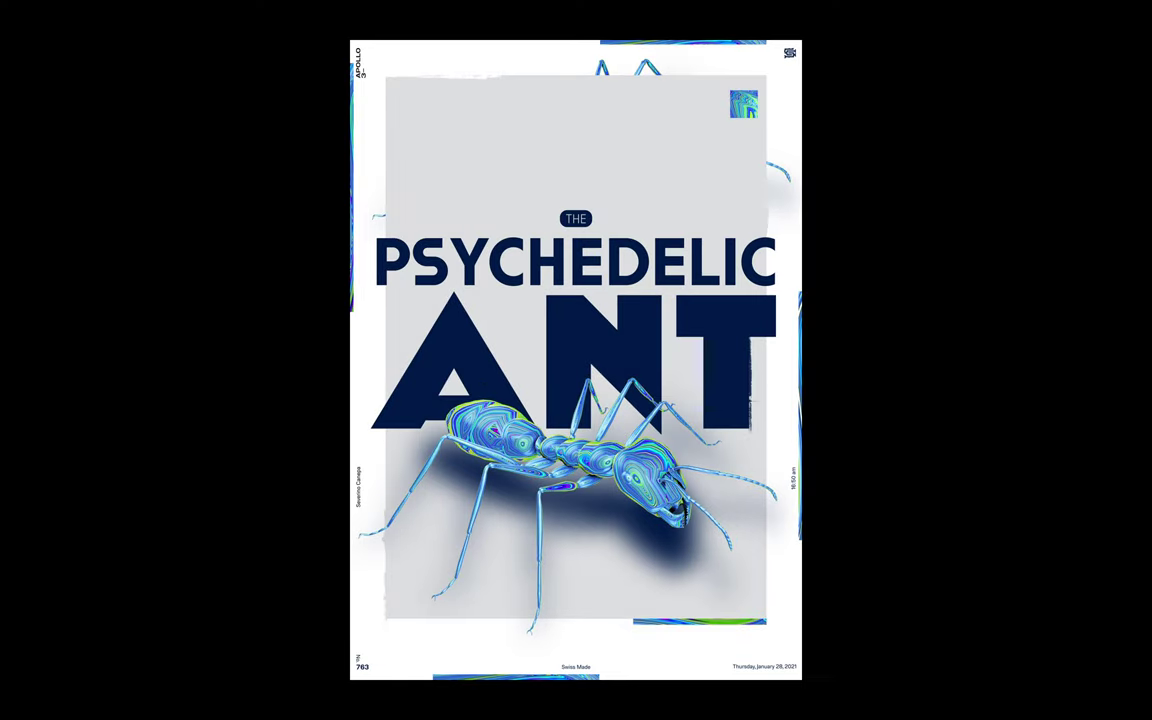